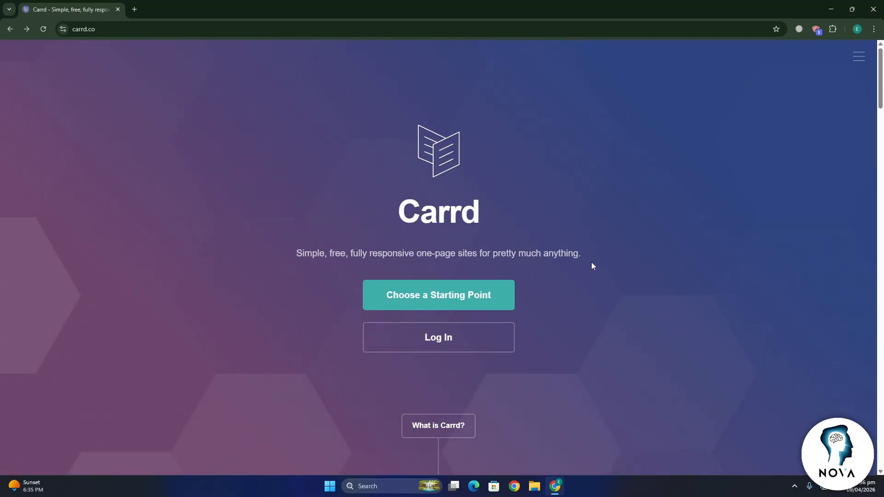
Look over the Carrd homepage, open the collection of starting points and browse the templates of all categories
middle_click(620, 260)
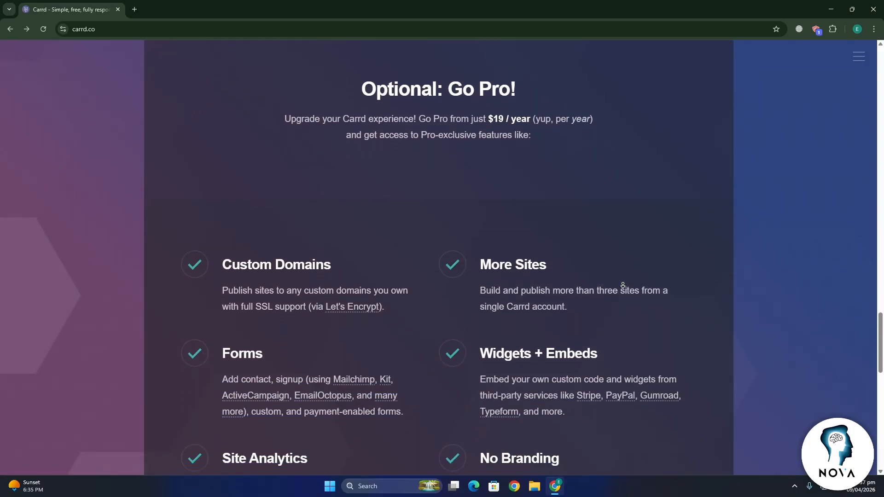
middle_click(606, 263)
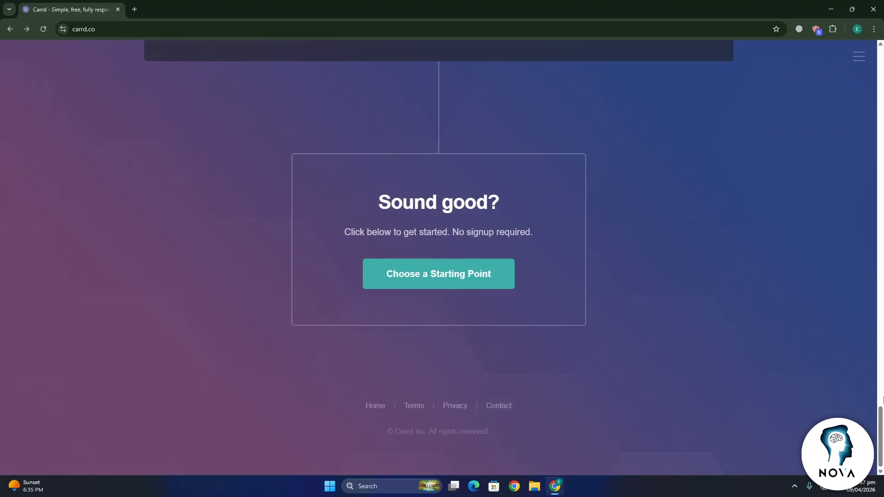
left_click_drag(882, 401, 871, 61)
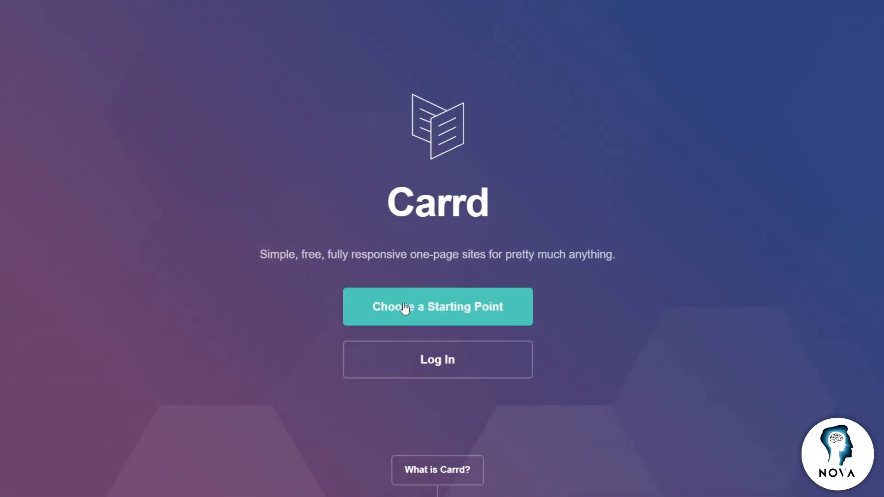
left_click(462, 308)
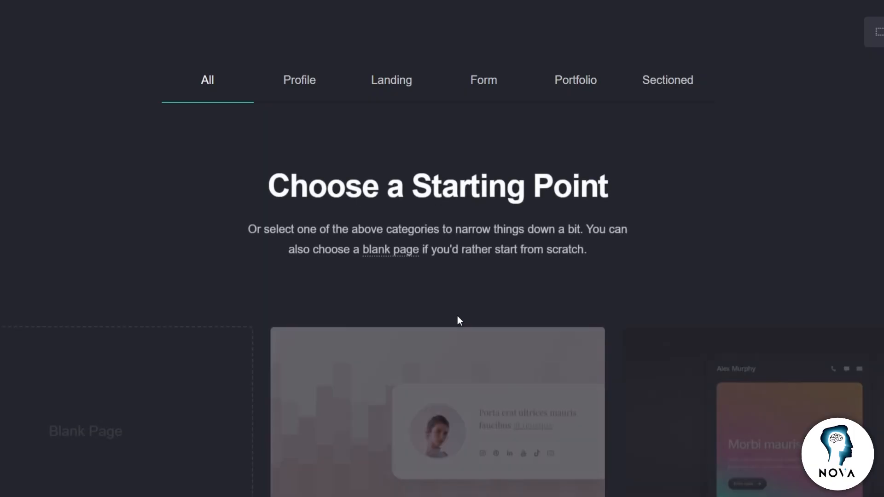
scroll(412, 371, "down", 5)
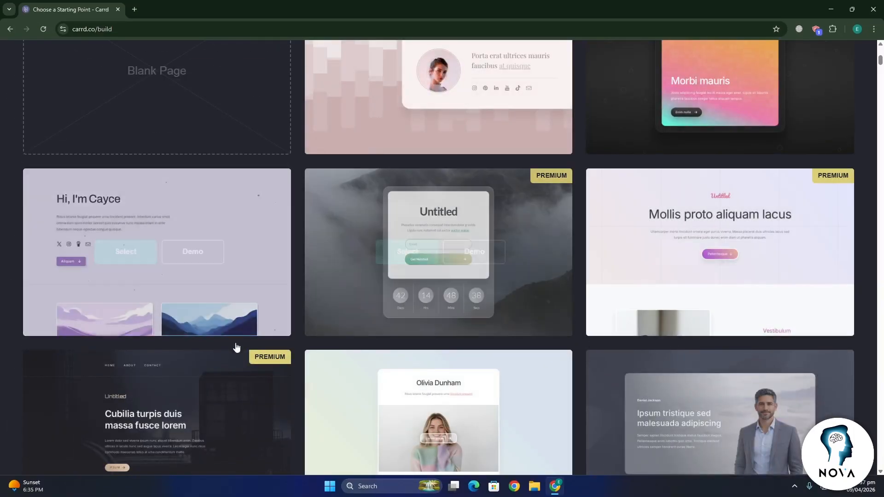
scroll(438, 370, "down", 6)
scroll(435, 366, "down", 6)
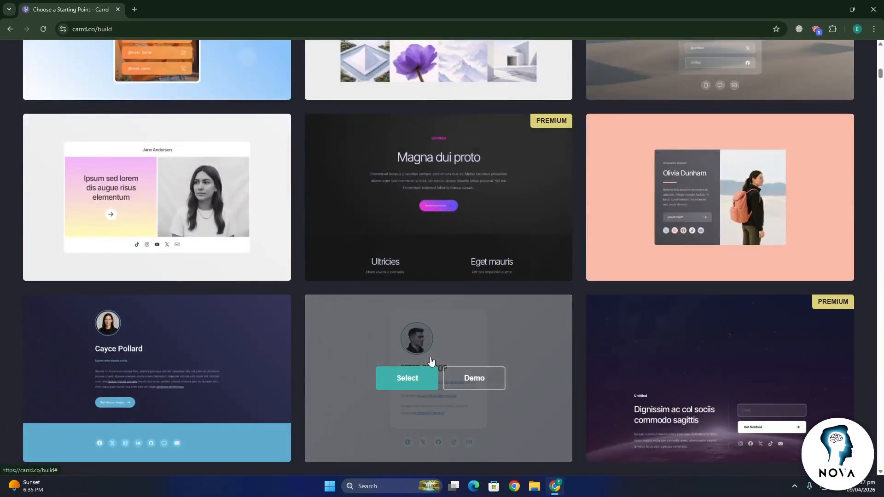
scroll(431, 361, "up", 10)
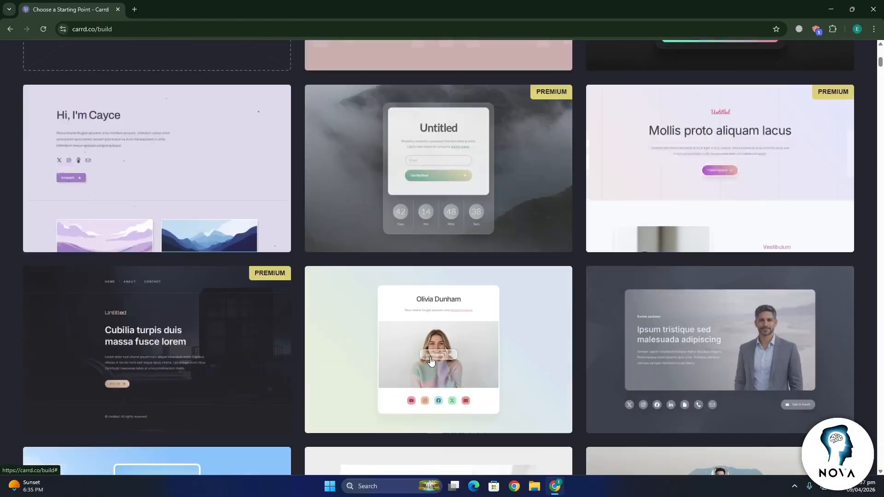
scroll(431, 362, "up", 10)
From the Landing templates, open the demo of the dark "Magna dui proto" design and select it with a Pro trial
left_click(400, 116)
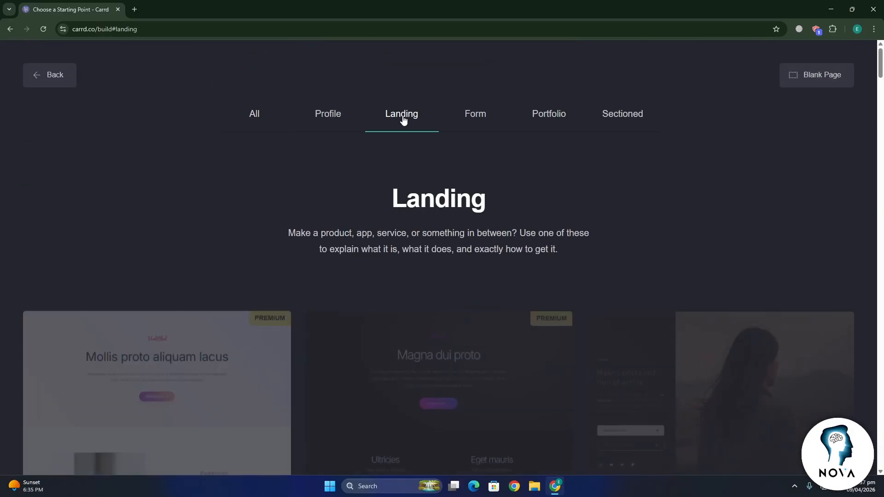
scroll(398, 143, "down", 5)
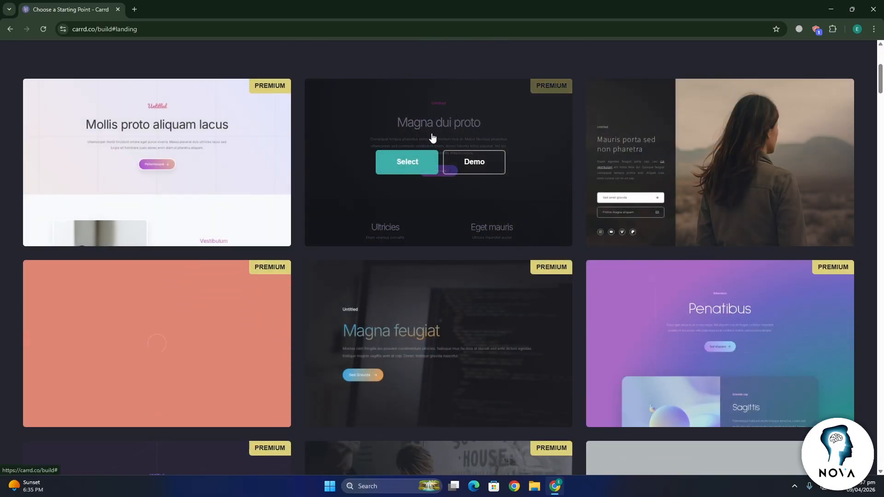
left_click(468, 172)
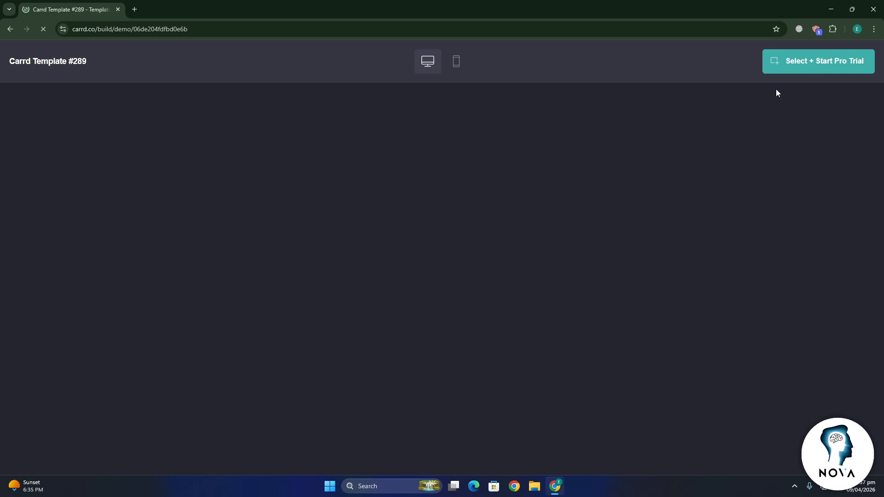
left_click(789, 70)
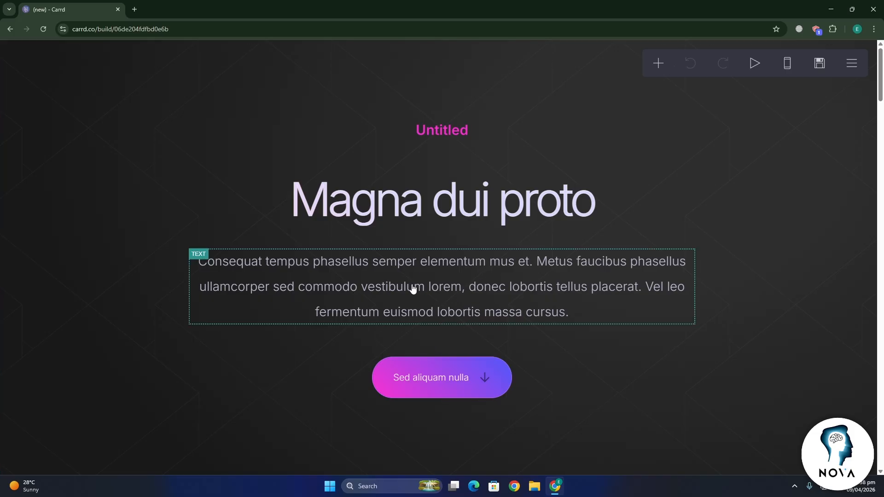
Review the template page and the editor's instructions overlay, and check the page briefly in mobile view
scroll(411, 286, "down", 7)
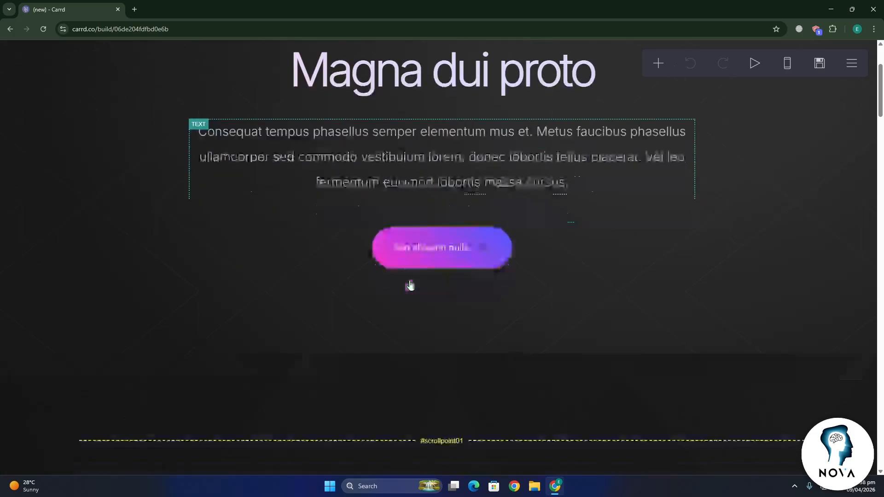
scroll(411, 286, "up", 6)
scroll(411, 285, "up", 1)
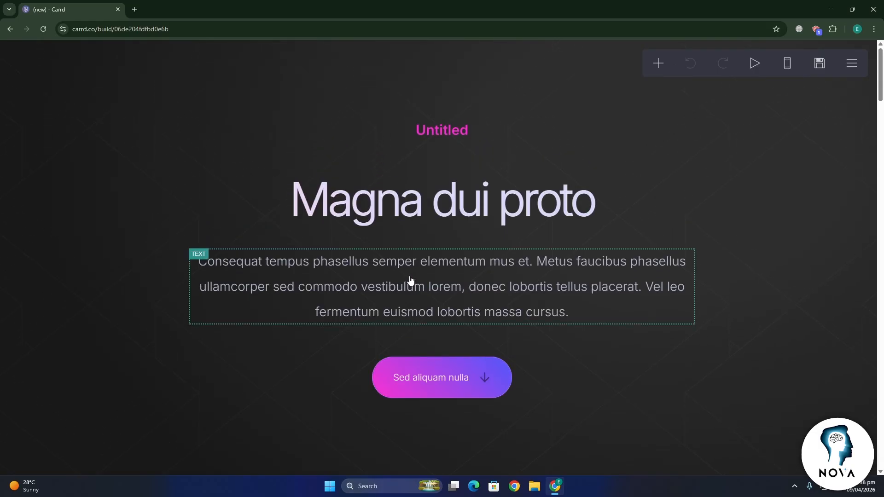
left_click(851, 65)
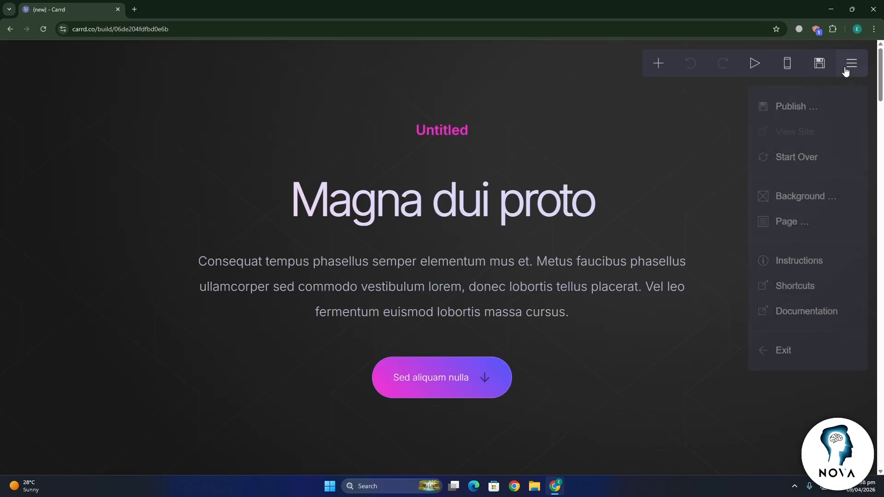
left_click(786, 273)
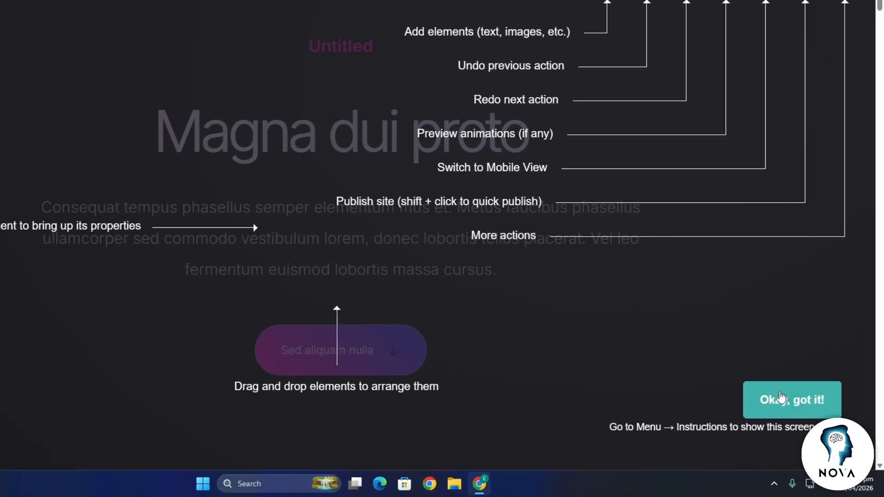
left_click(802, 399)
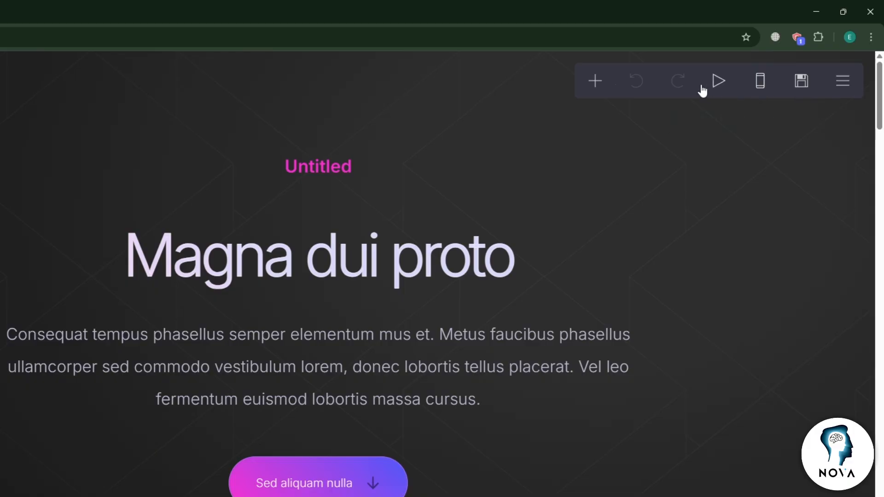
left_click(759, 87)
left_click(760, 87)
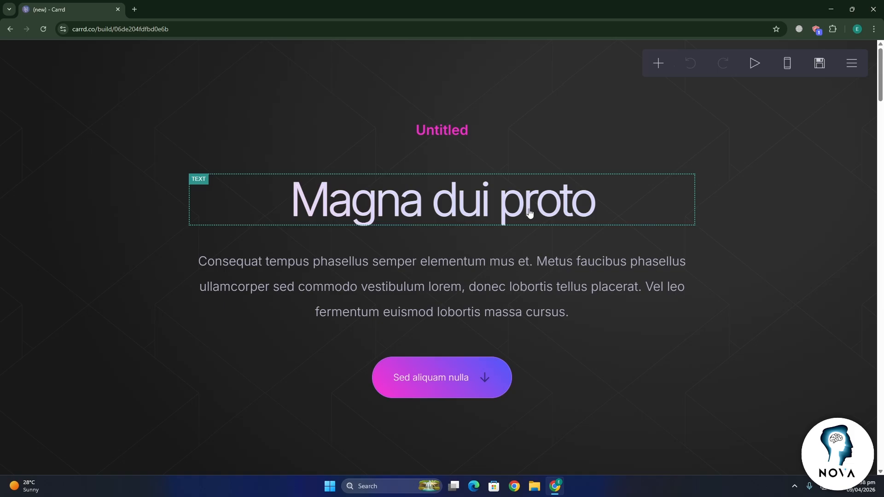
Replace the main heading text with "Learn Graphic Designing"
left_click(465, 204)
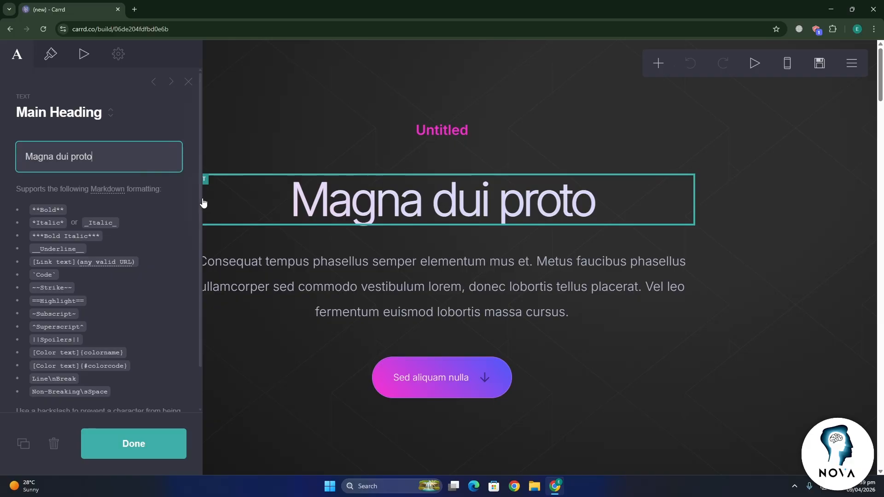
key("ctrl+a")
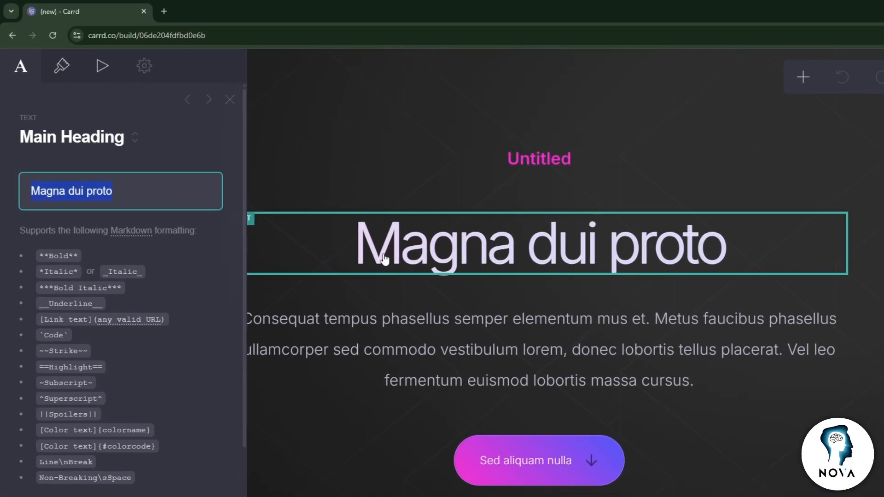
type("Lear")
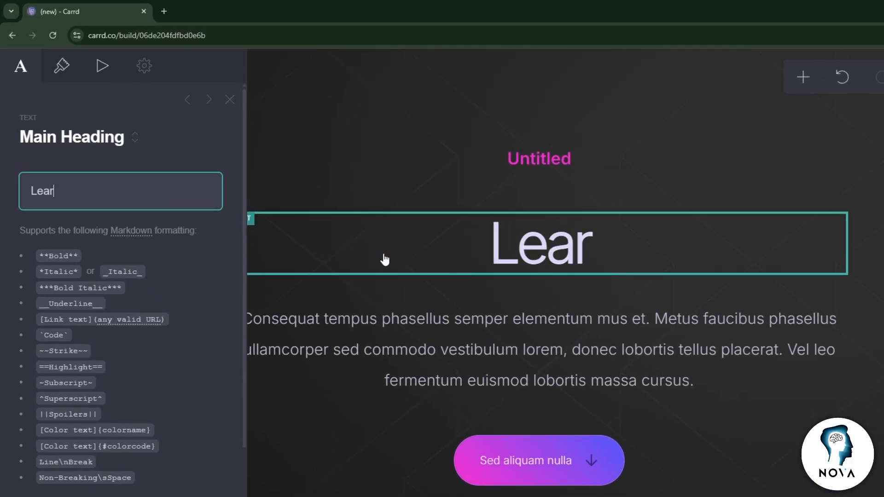
type("n Graphic ")
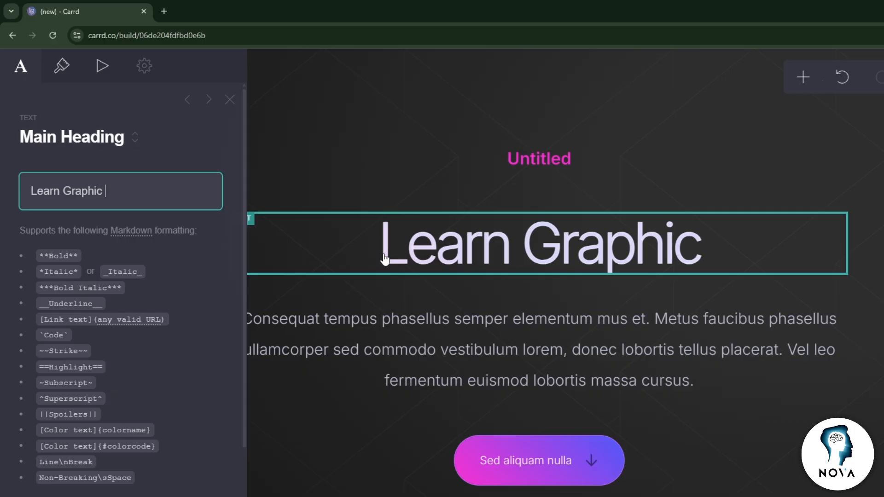
type("Designing")
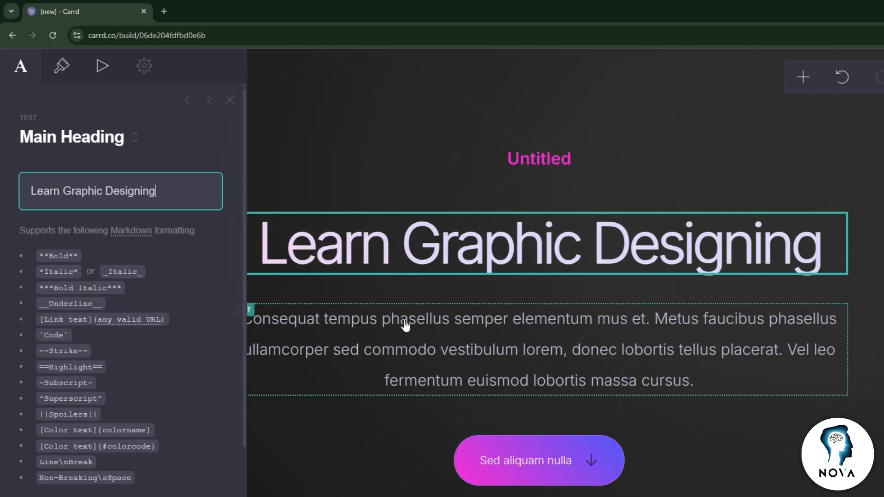
Replace the paragraph below the heading with "A complete beginner-friendly course that teaches you real skills step by step"
left_click(463, 341)
triple_click(157, 230)
type("A complete beginner-friendly course that teaches you real skills step by step")
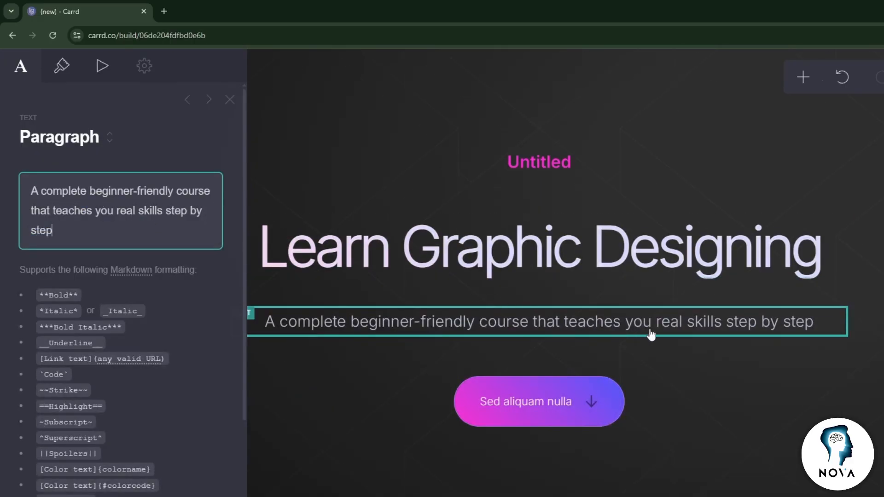
left_click(778, 347)
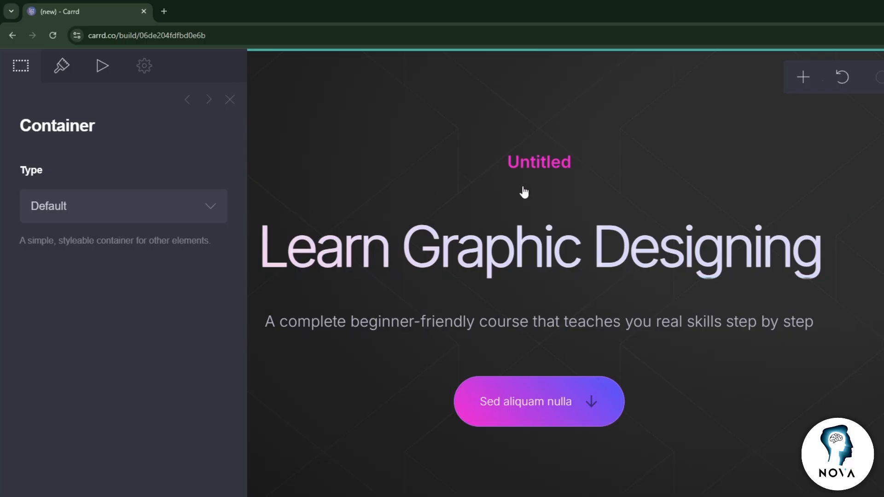
left_click(852, 192)
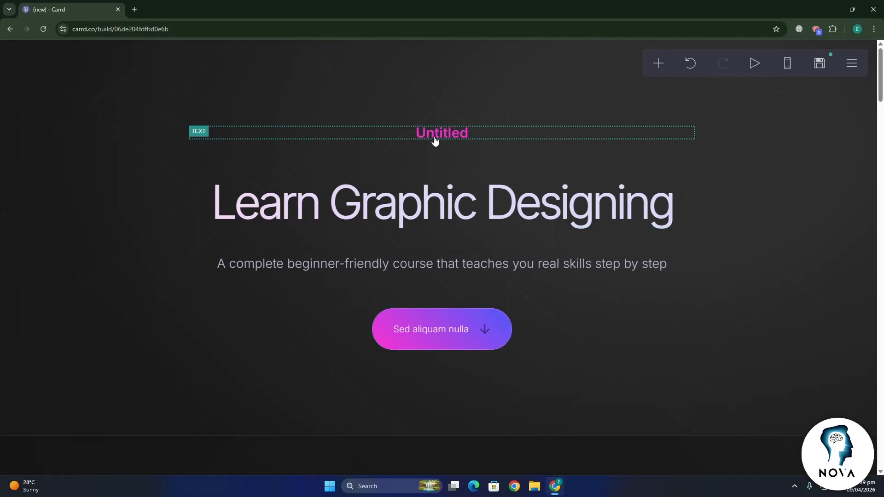
Label the button below the paragraph "Enroll Now" and change its icon to Link
left_click(440, 329)
triple_click(85, 209)
type("Enroll Now")
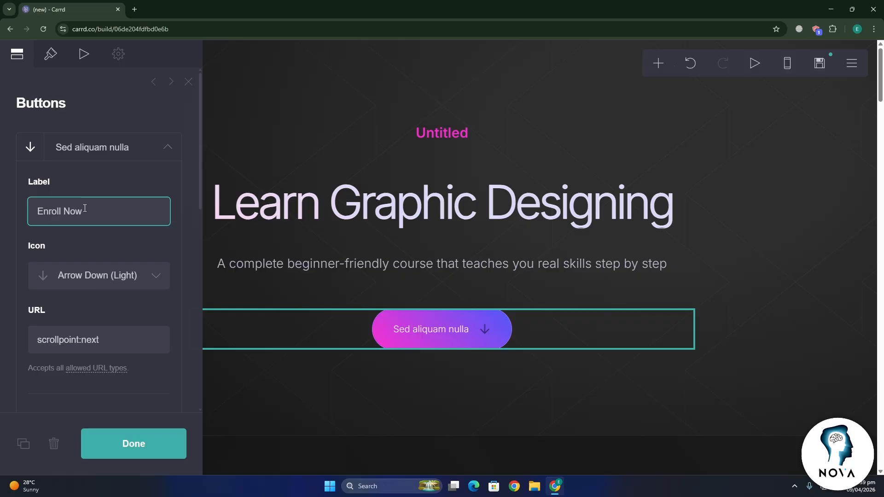
left_click(111, 276)
scroll(113, 294, "down", 20)
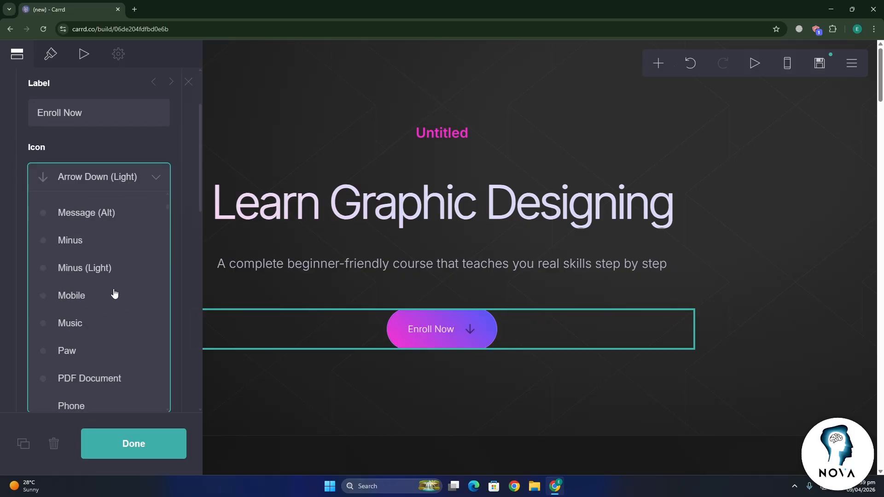
scroll(113, 295, "up", 18)
scroll(113, 296, "down", 13)
left_click(60, 296)
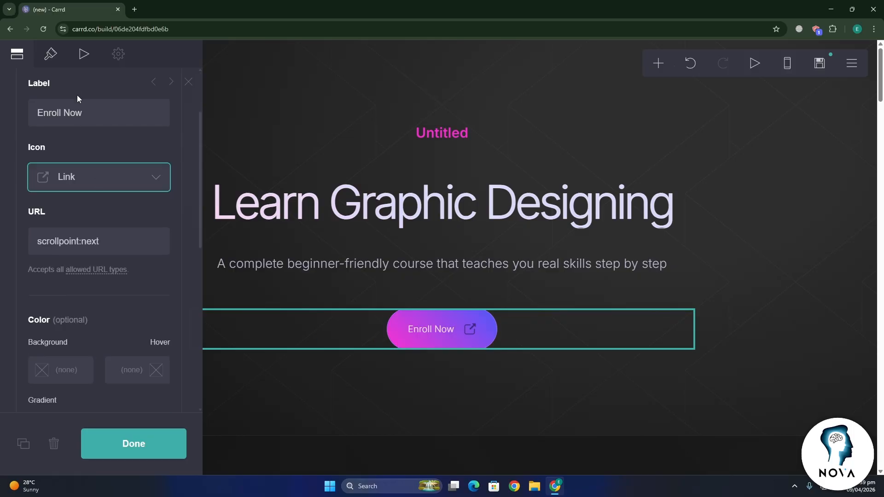
In the Enroll Now button's appearance, set the font size to 1.25 and the weight to Bold
left_click(51, 59)
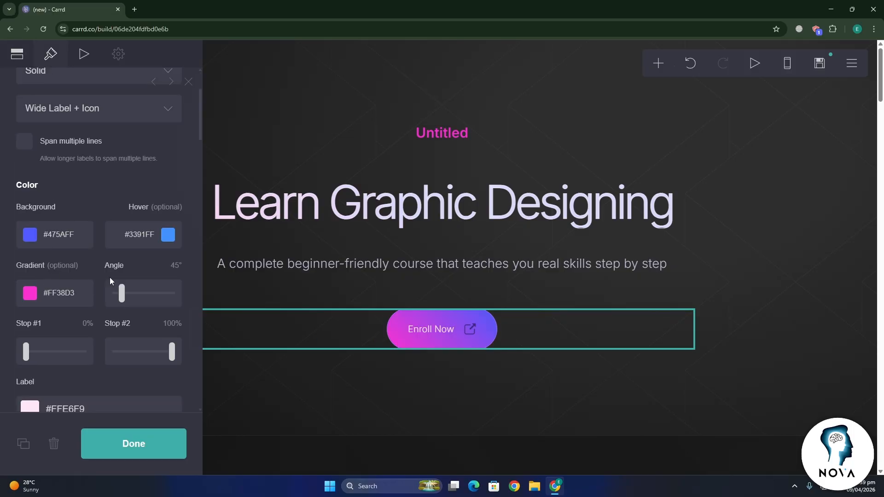
scroll(68, 246, "up", 3)
scroll(69, 247, "down", 13)
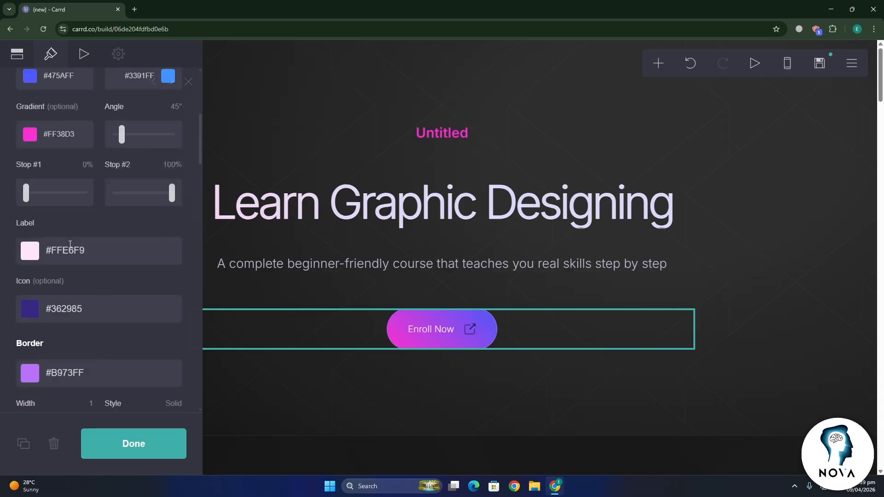
mouse_move(70, 249)
left_mouse_down()
mouse_move(78, 252)
mouse_move(58, 256)
left_mouse_up()
scroll(78, 252, "down", 4)
scroll(78, 252, "down", 5)
left_click_drag(62, 317, 136, 320)
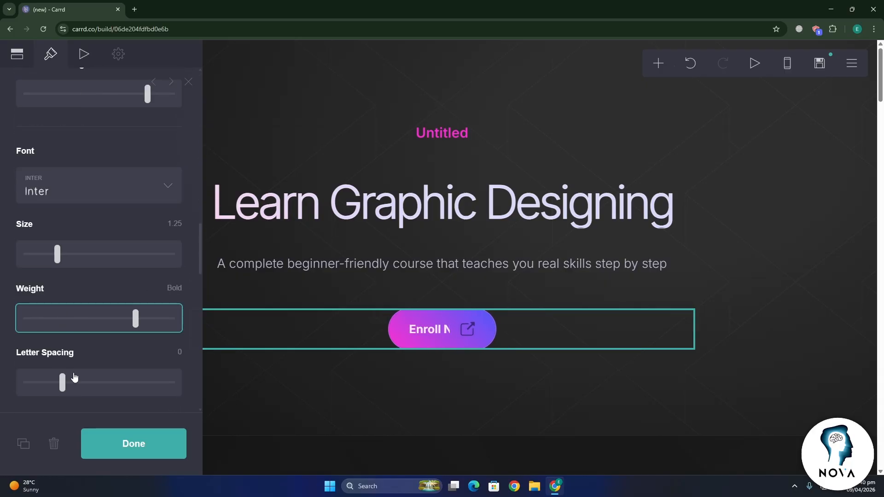
scroll(75, 375, "up", 8)
left_click_drag(78, 208, 89, 214)
left_click(774, 252)
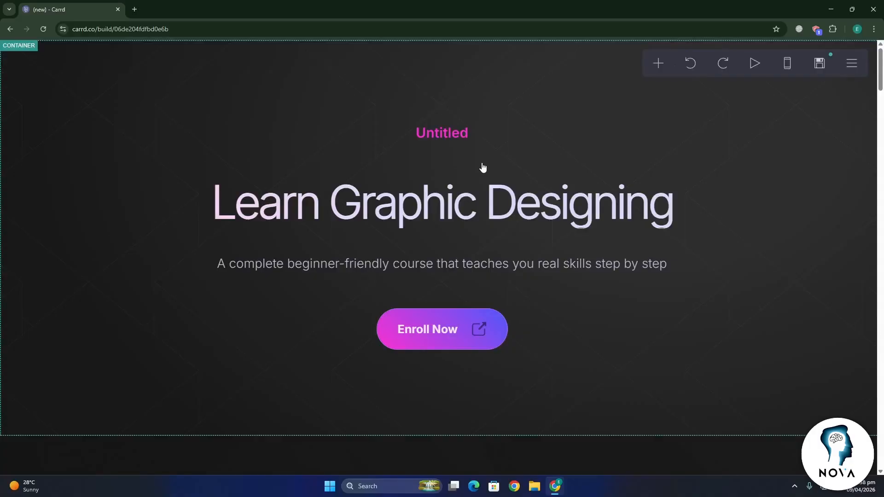
Look at the page's background settings and close them without making changes
left_click(852, 63)
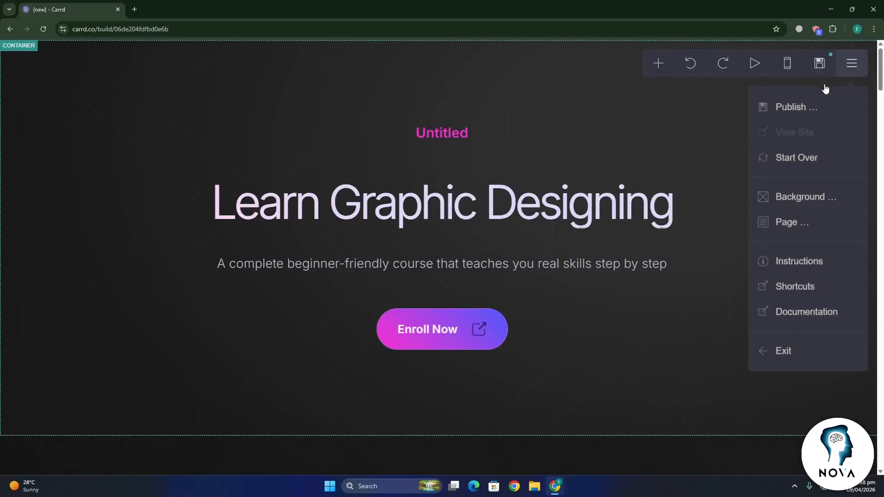
left_click(798, 198)
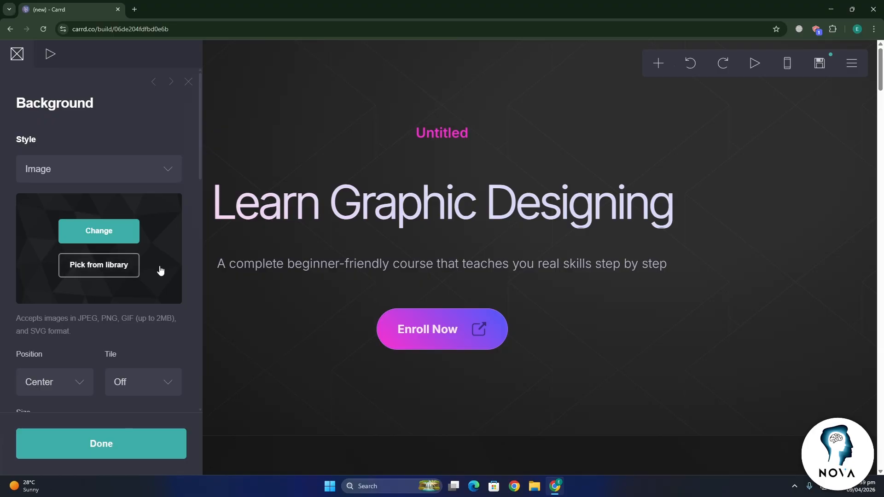
left_click(719, 234)
left_click(719, 230)
scroll(719, 230, "down", 2)
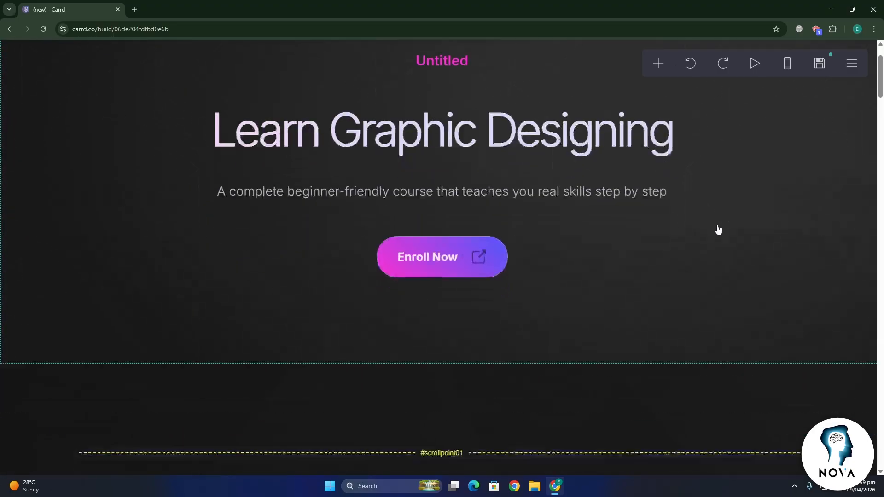
Add a container between the scroll point and the Ultricies section and set its type to Columns
scroll(468, 221, "down", 15)
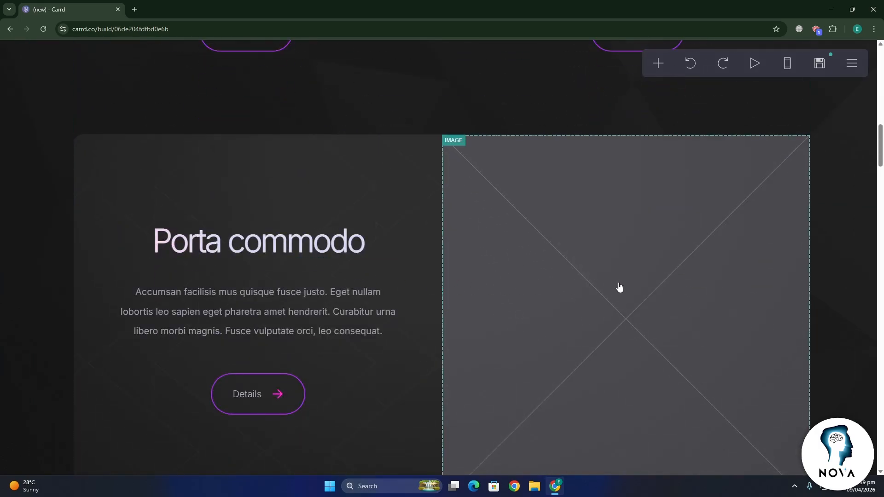
scroll(620, 287, "up", 15)
scroll(619, 288, "up", 1)
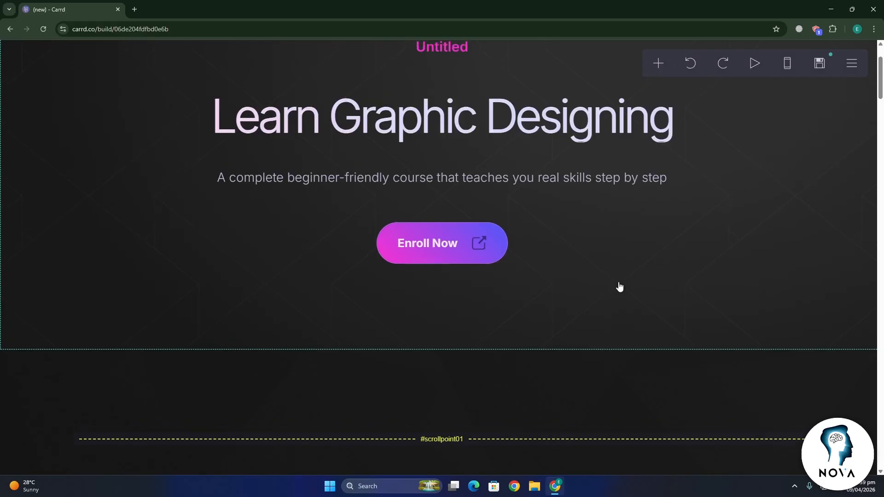
key("ctrl+minus")
key("ctrl+minus")
key("ctrl+minus")
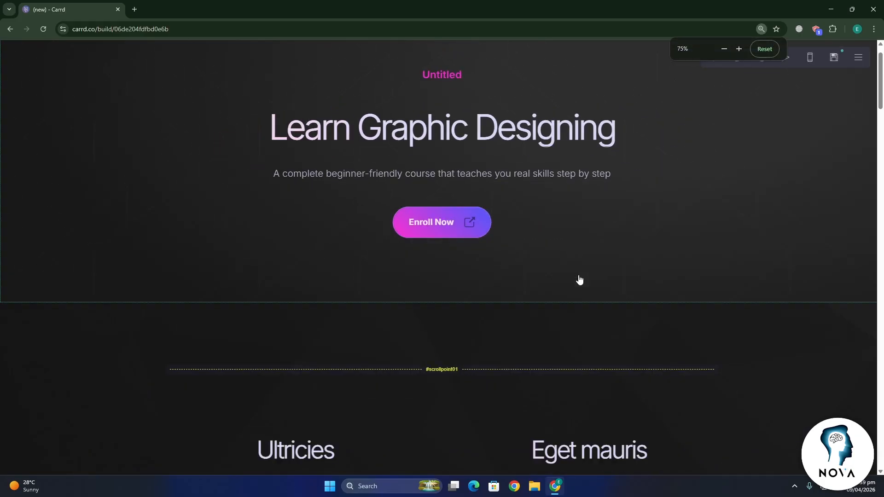
key("ctrl+minus")
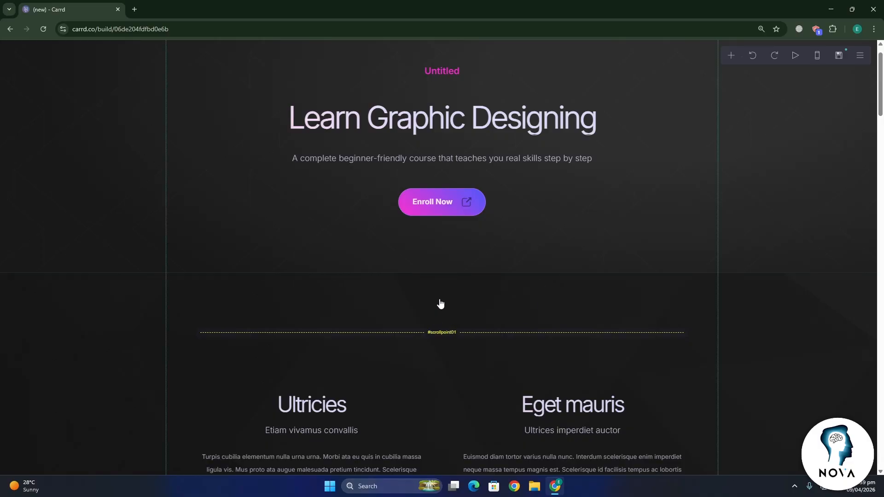
left_click(732, 56)
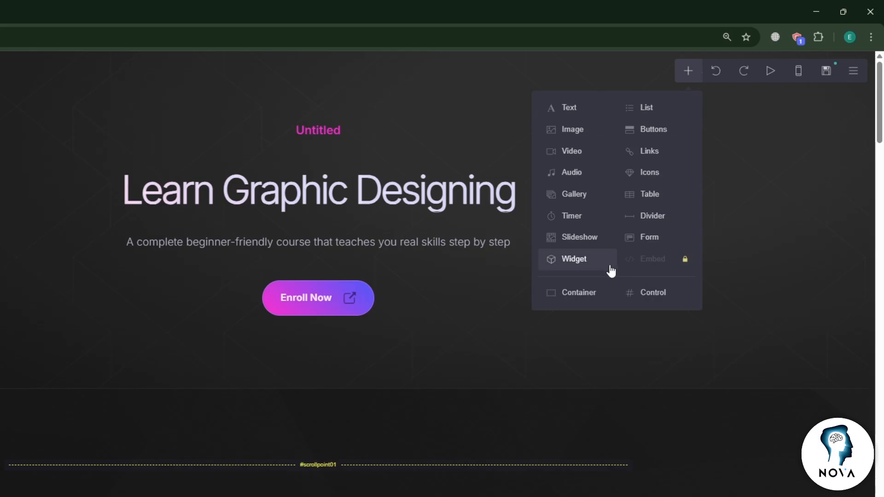
left_click(583, 295)
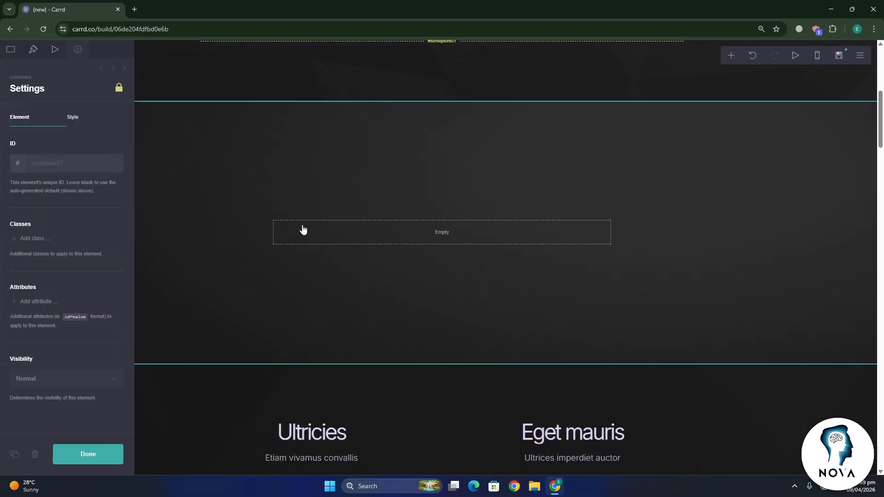
left_click(22, 54)
left_click(36, 123)
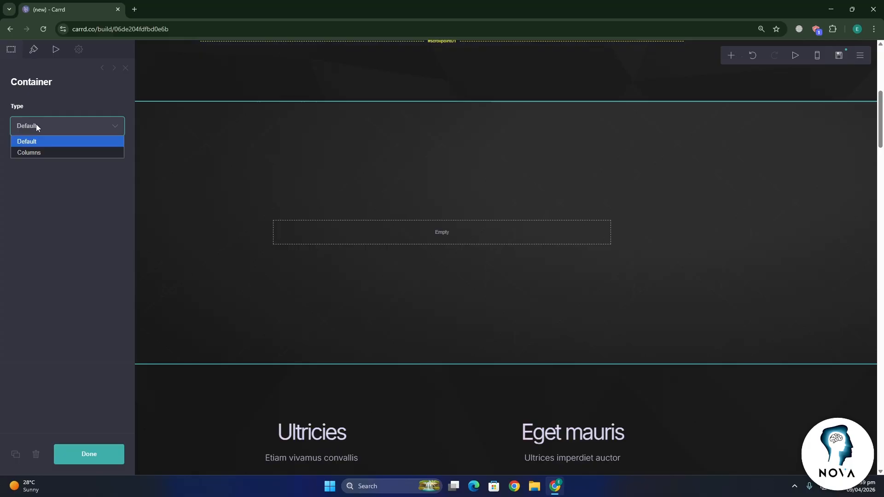
left_click(40, 153)
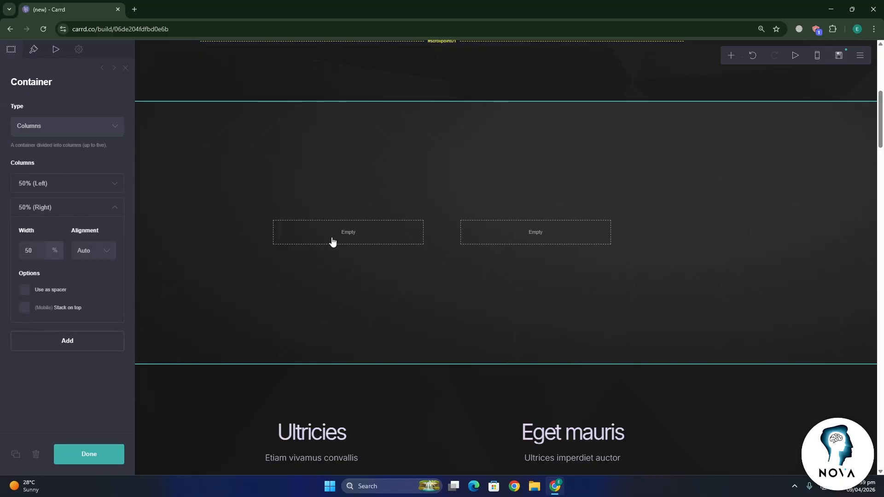
Add a text element reading "What you will learn" to the new container's left column
left_click(732, 56)
left_click(642, 90)
type("Wh")
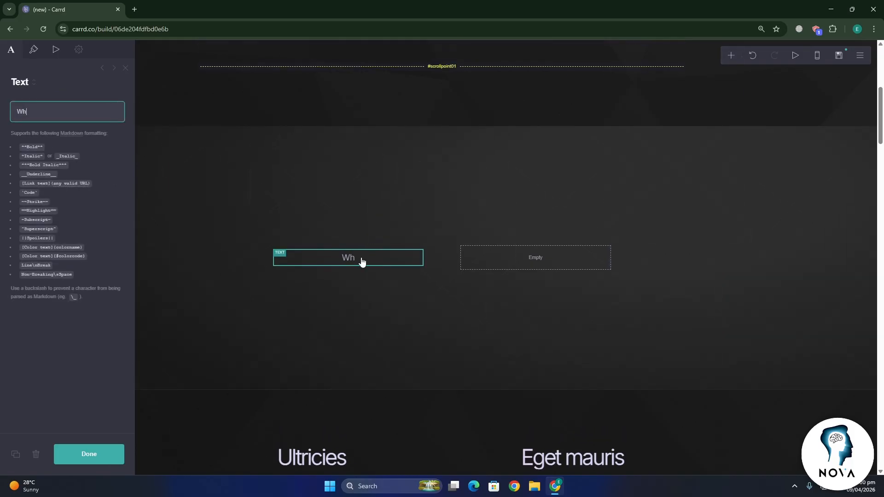
type("at you will learn")
left_click(354, 293)
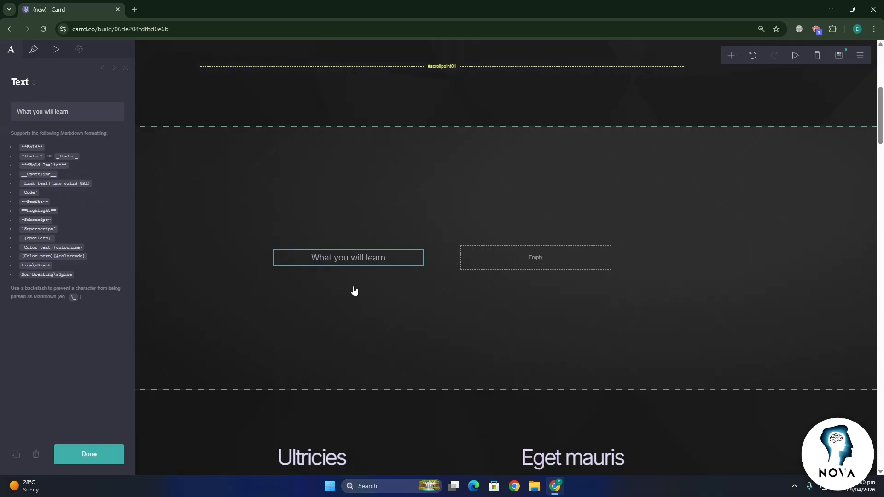
left_click(362, 262)
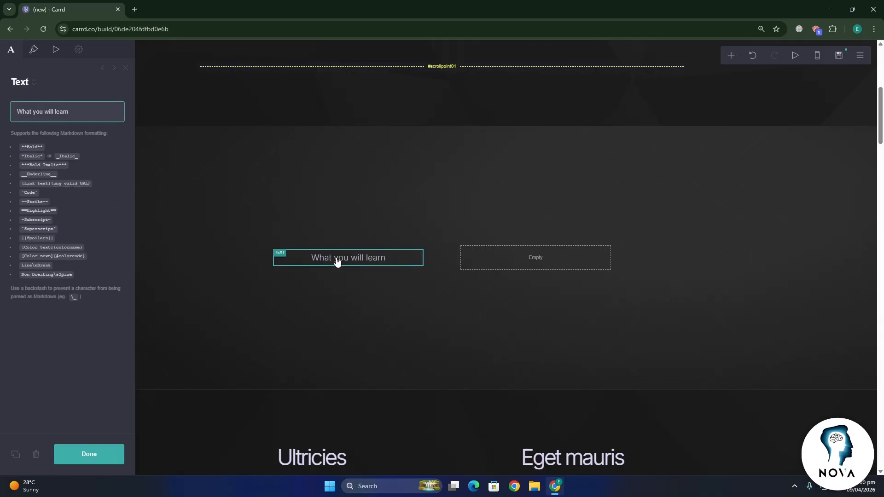
Add an image element to the container's right column and upload the picture f2 into it
left_click(526, 269)
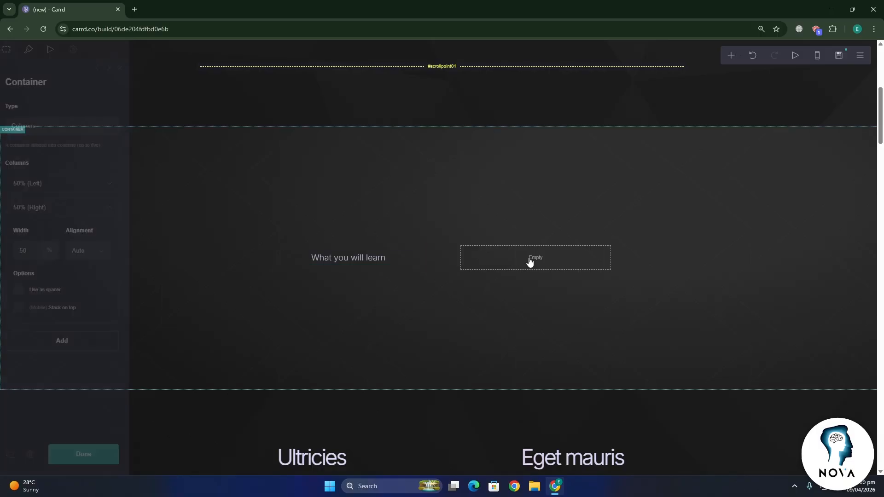
left_click(727, 59)
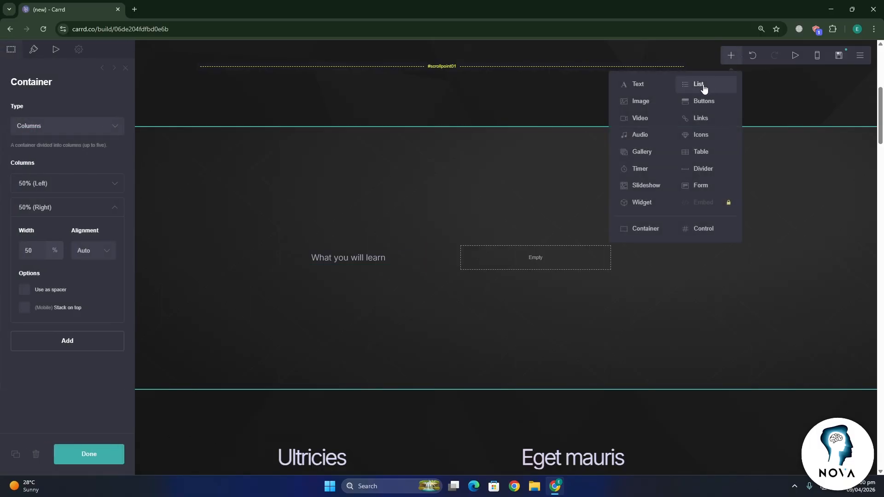
left_click(651, 101)
left_click(528, 196)
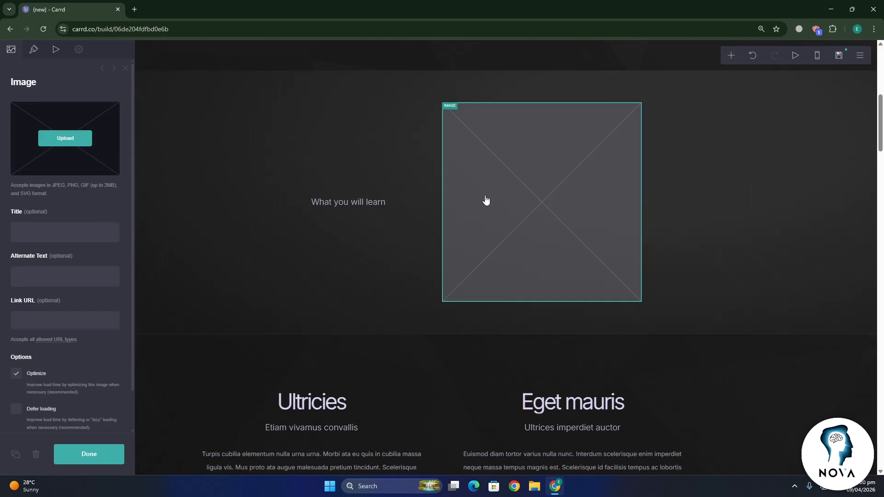
left_click(70, 150)
left_click(238, 233)
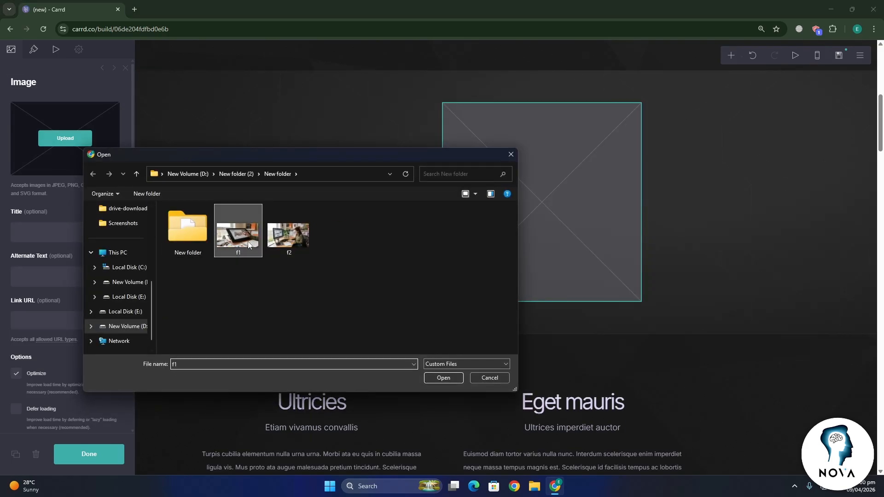
left_click(283, 251)
left_click(444, 378)
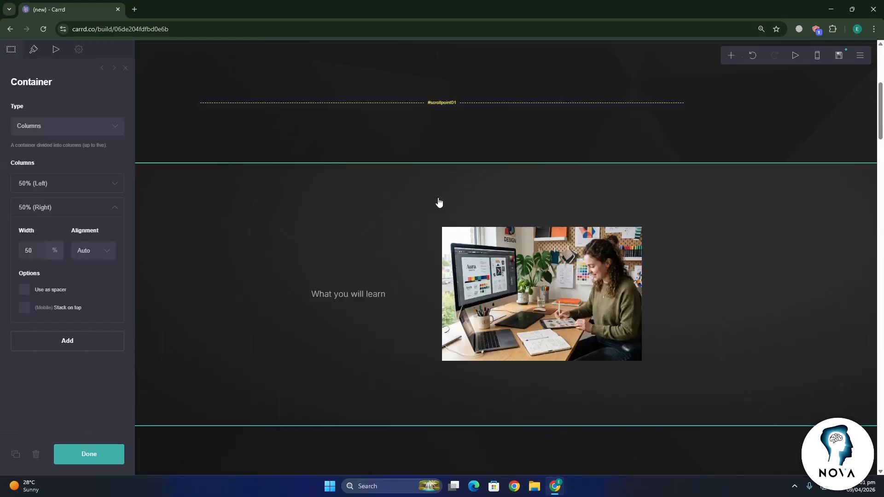
In the "What you will learn" container's appearance, set the width to 97 and the vertical padding to 0.125
scroll(461, 216, "down", 2)
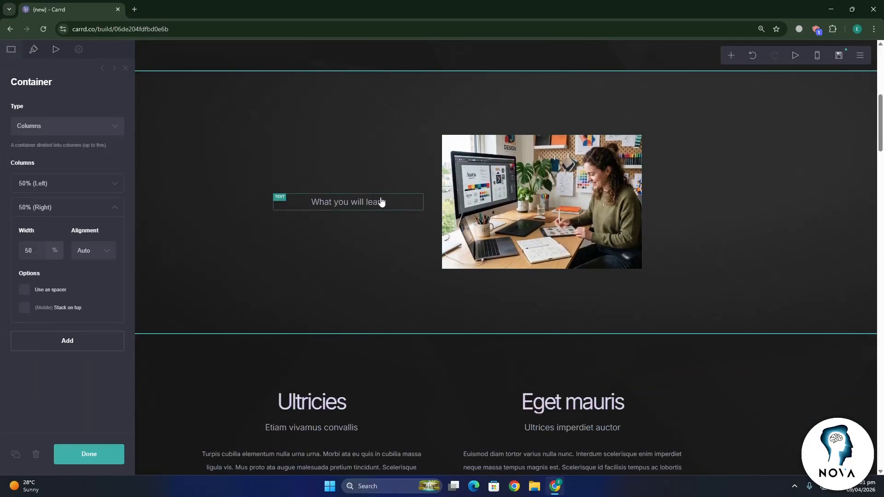
left_click(808, 161)
left_click(805, 164)
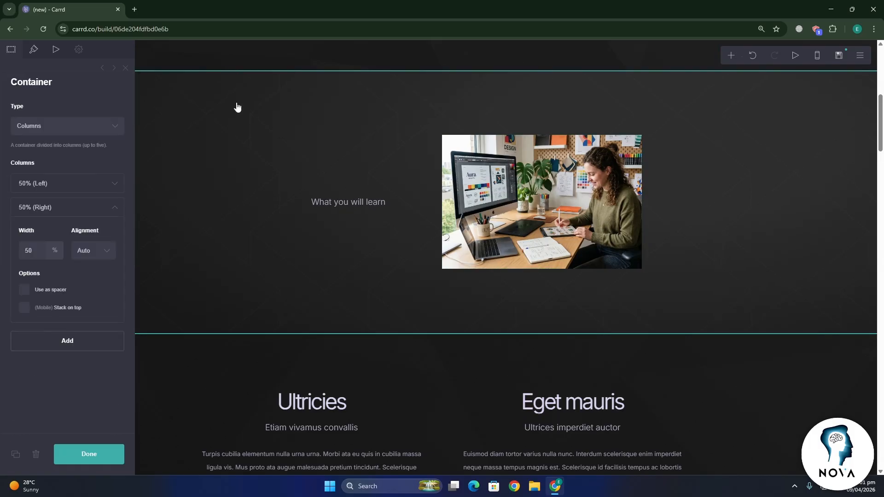
left_click(33, 49)
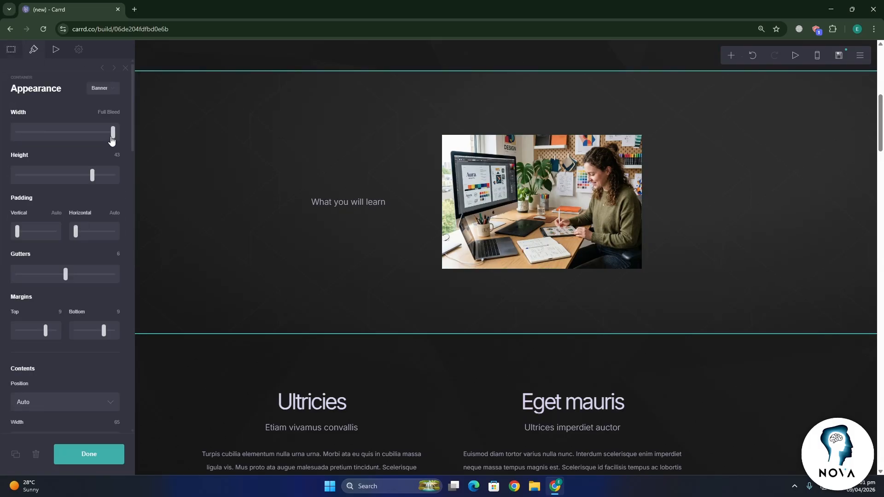
left_click_drag(112, 140, 94, 137)
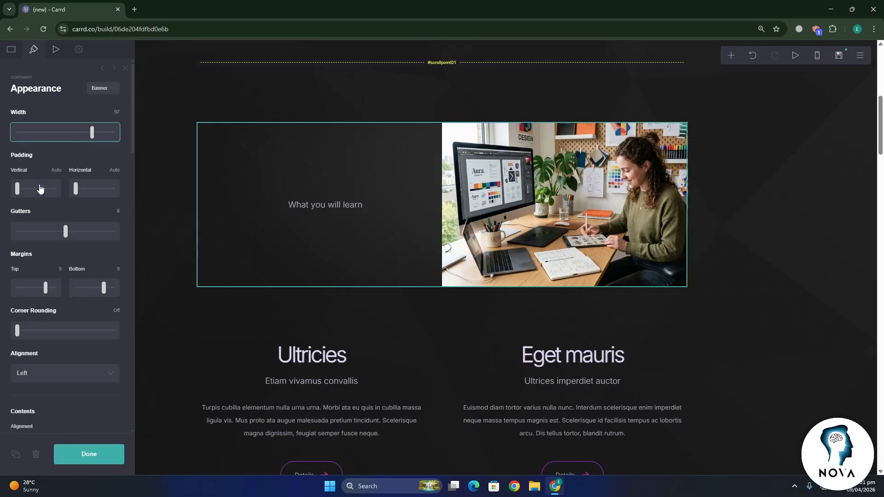
left_click_drag(29, 185, 18, 189)
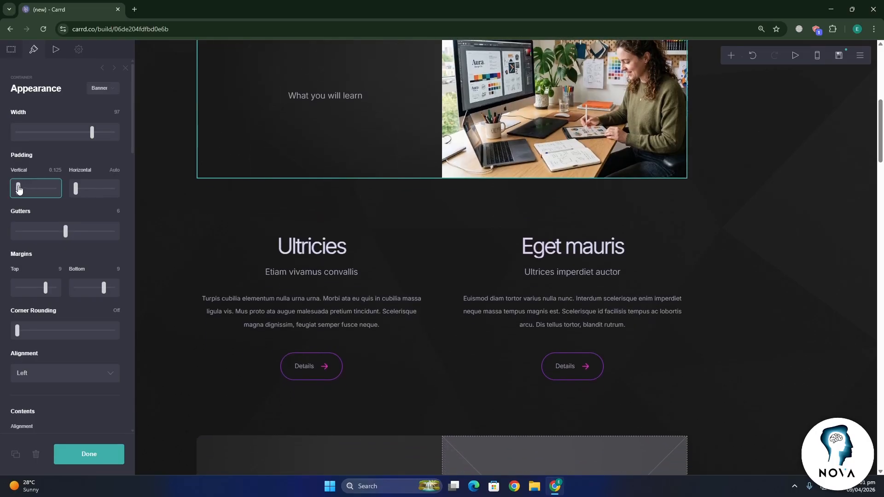
scroll(789, 295, "up", 4)
left_click(788, 295)
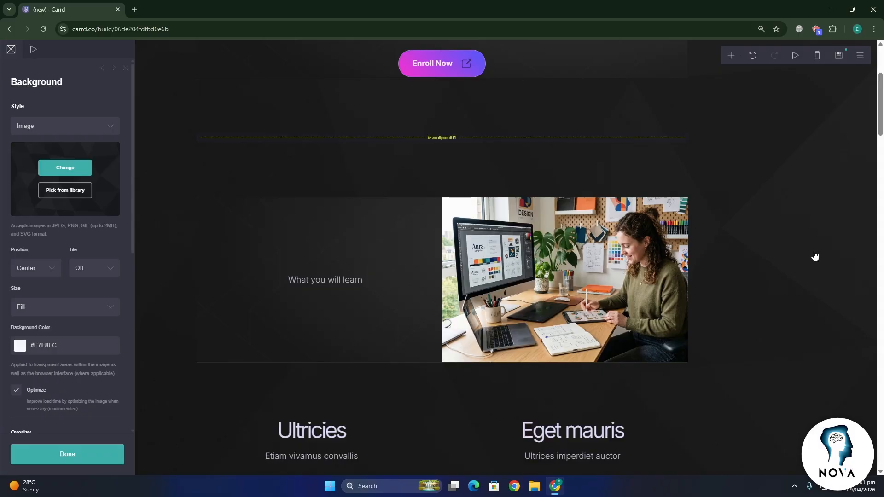
Add another container and place it directly below the "What you will learn" section
scroll(721, 247, "down", 2)
left_click(731, 55)
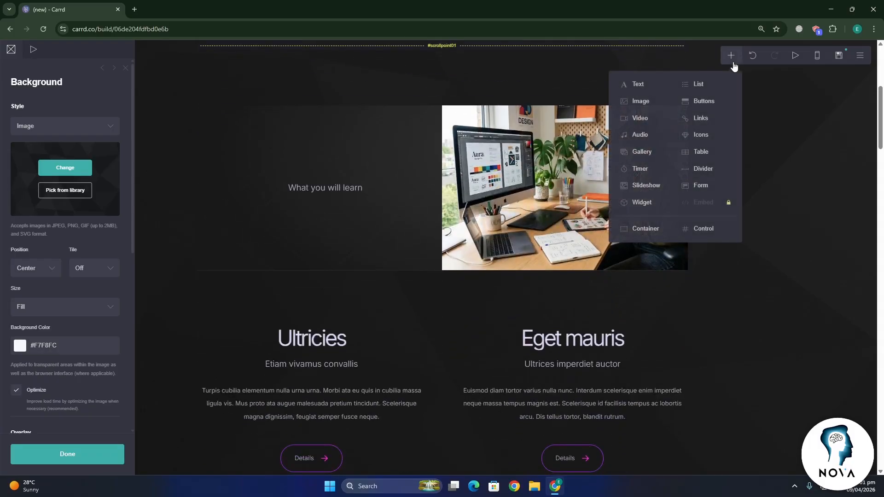
left_click(645, 229)
right_click(483, 248)
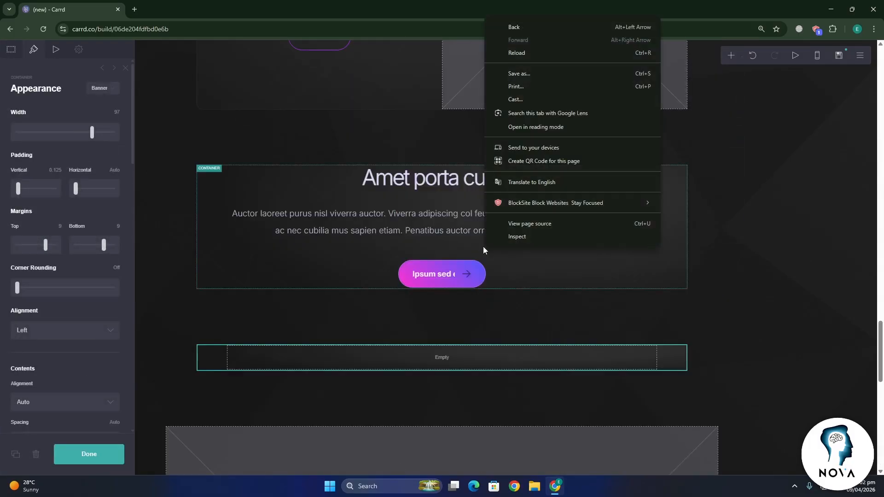
left_click_drag(489, 357, 510, 282)
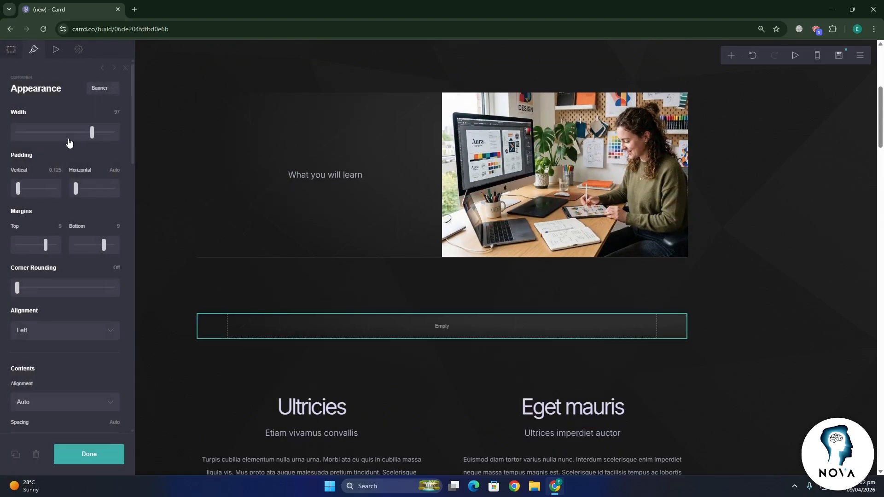
Change the new empty container's type to Columns and add a third column
left_click(11, 49)
left_click(34, 126)
left_click(37, 152)
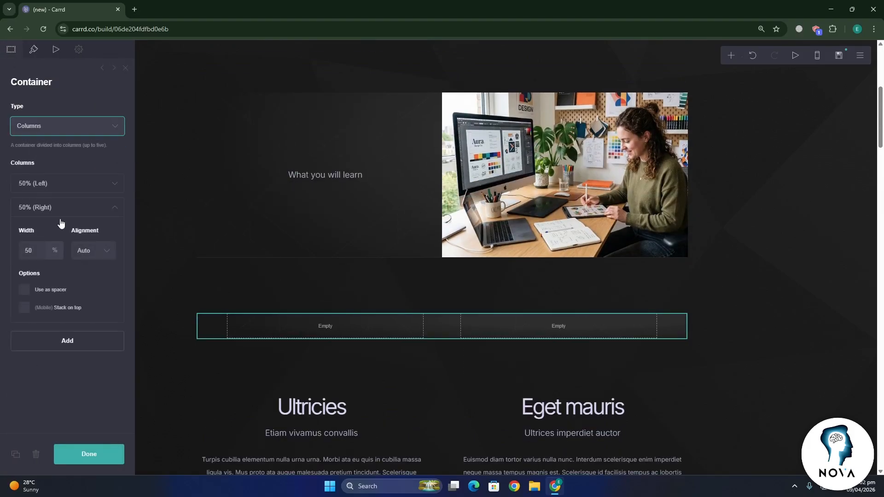
left_click(73, 343)
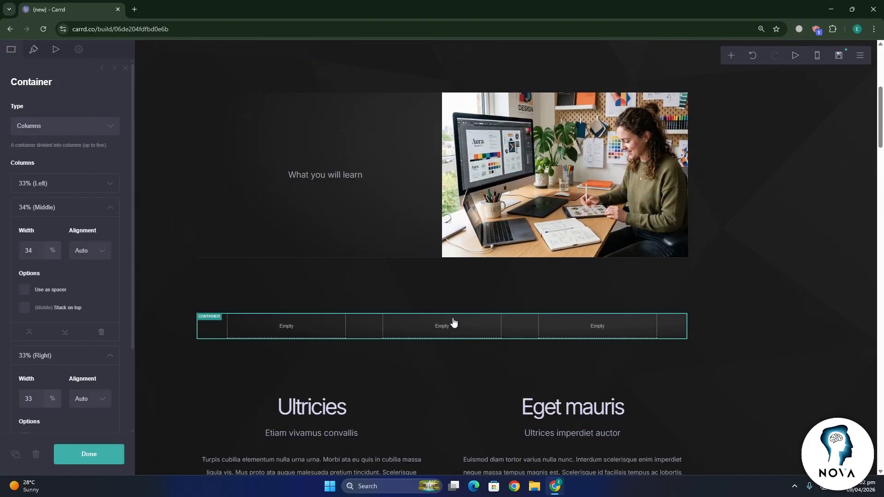
Add an icons element with a text element below it to the left column of the three-column container
left_click(731, 56)
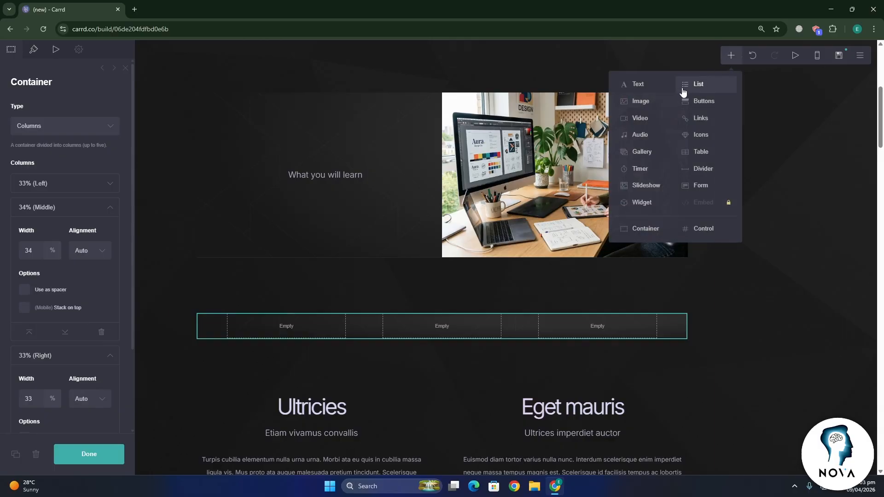
left_click(694, 137)
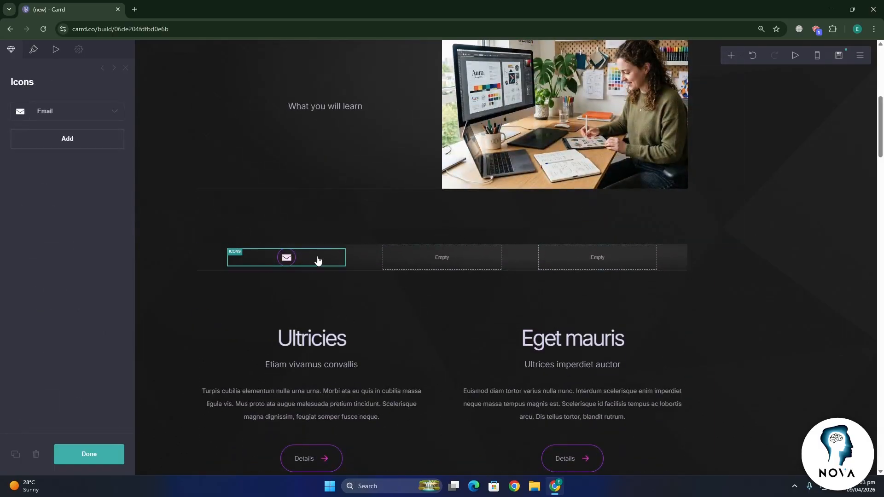
left_click(732, 56)
left_click(636, 84)
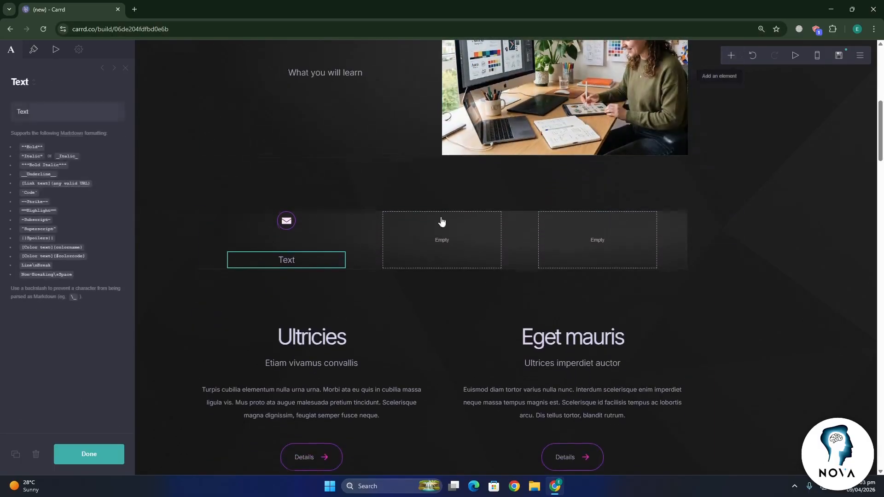
Place an icons element and a text element below it in the middle column of the three-column container
left_click(435, 247)
left_click(731, 55)
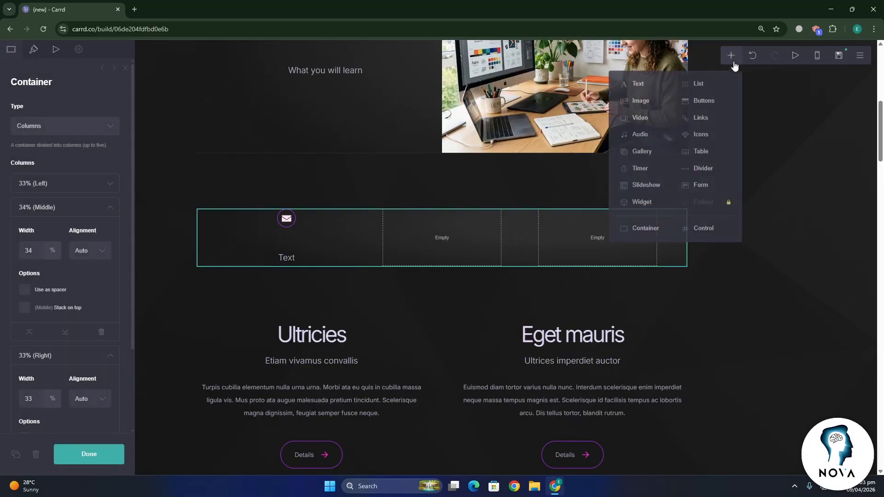
left_click(694, 134)
left_click_drag(287, 286, 444, 216)
left_click(731, 55)
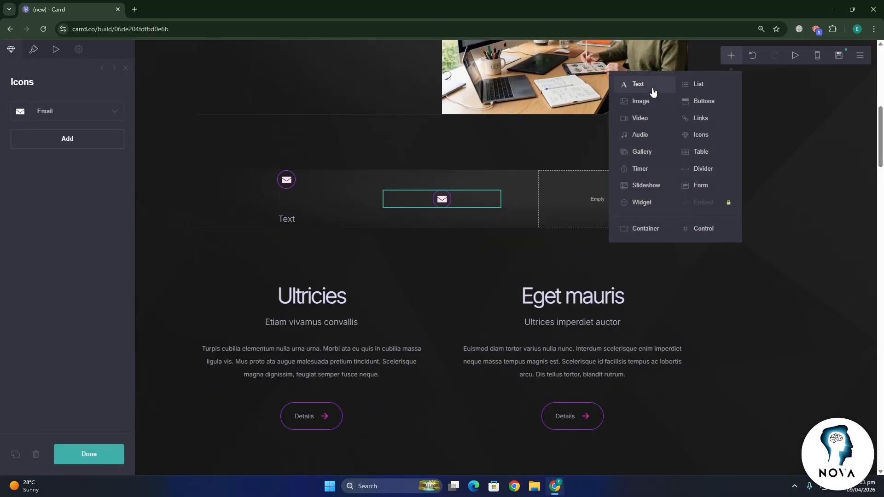
left_click(639, 84)
Fill the right column of the three-column container with an icons element and a text element below it
left_click(596, 231)
left_click(731, 56)
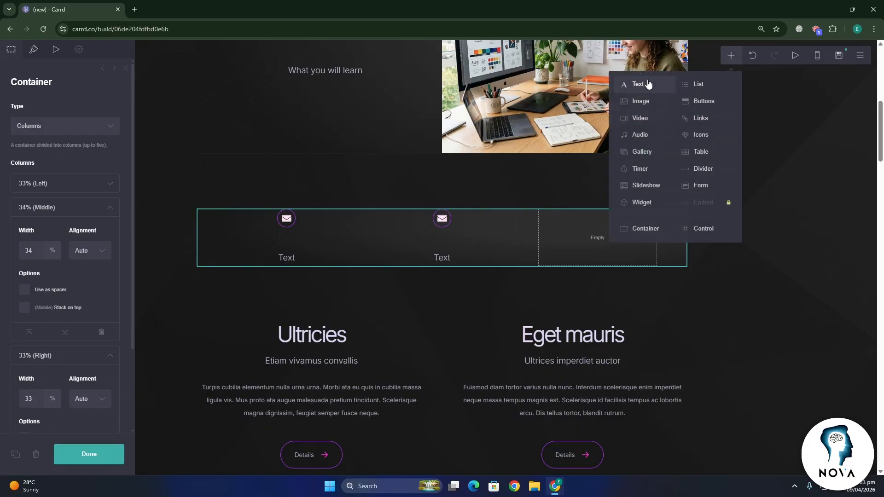
left_click(698, 134)
left_click(731, 55)
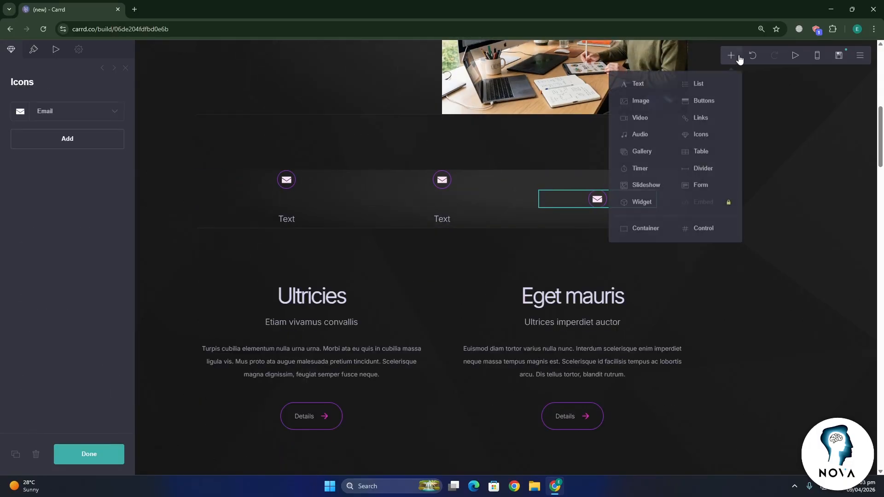
left_click(638, 84)
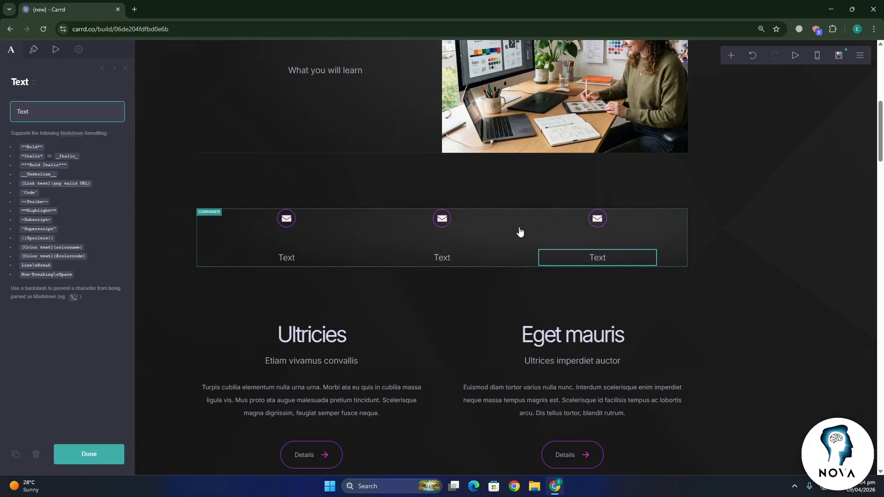
Add a video element directly below the three-column container of icons and text
left_click(520, 298)
scroll(519, 332, "up", 2)
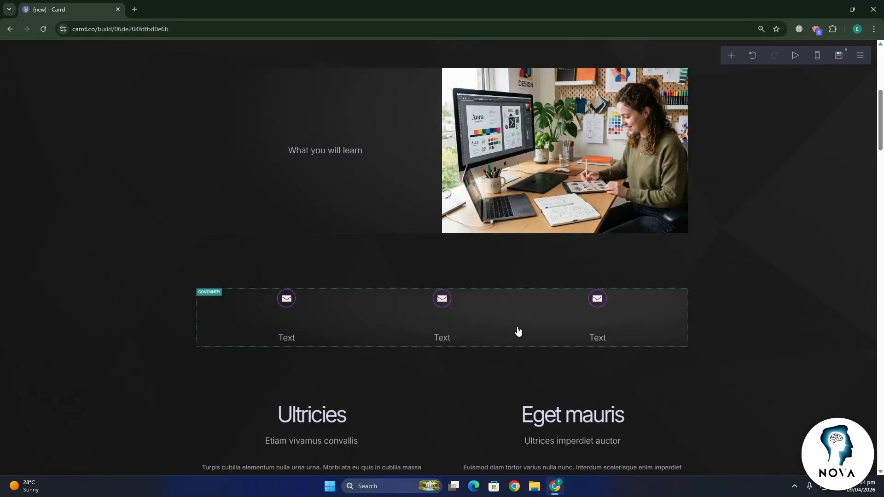
left_click(712, 87)
left_click(730, 56)
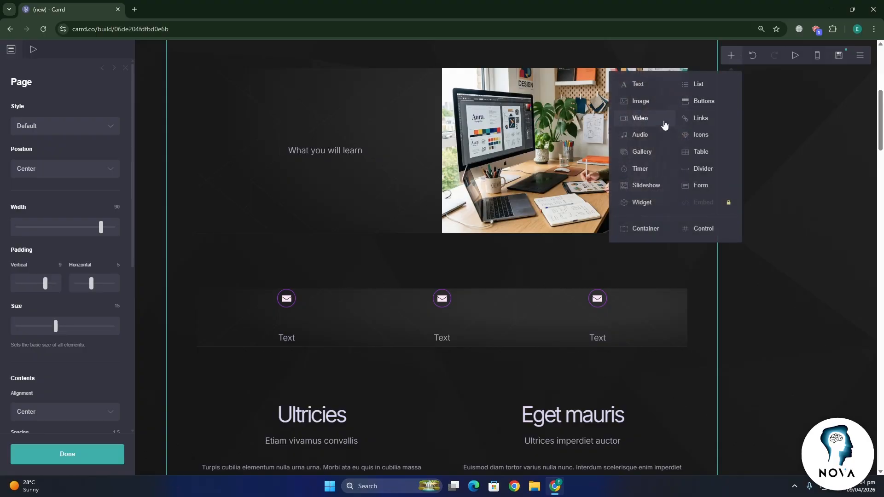
left_click(639, 119)
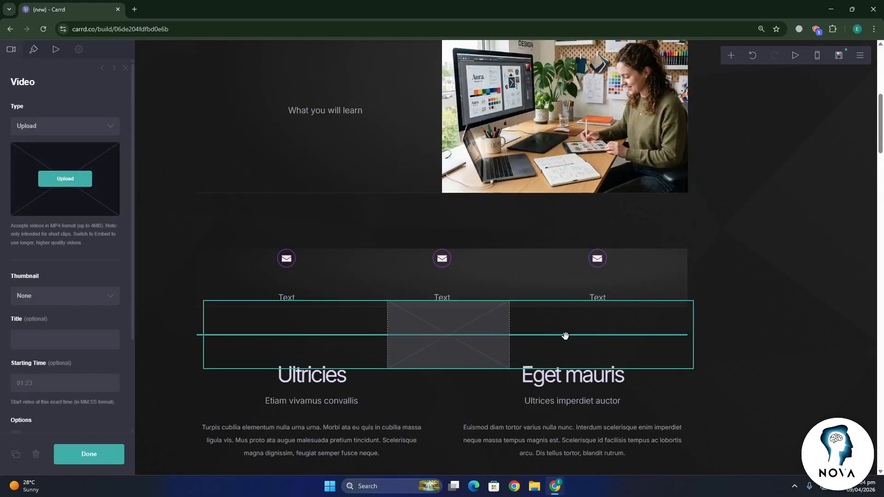
left_click(565, 336)
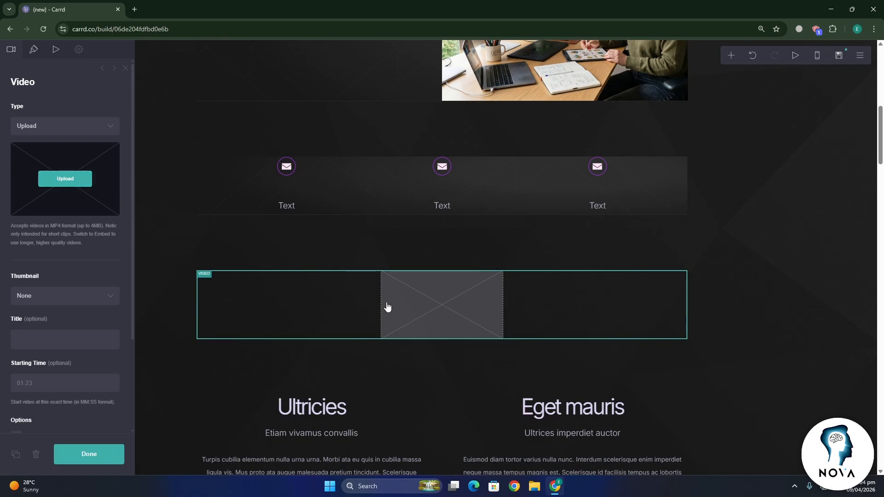
Enlarge the video placeholder until it spans about three quarters of the content width
left_click(771, 311)
left_click(465, 310)
left_click(34, 49)
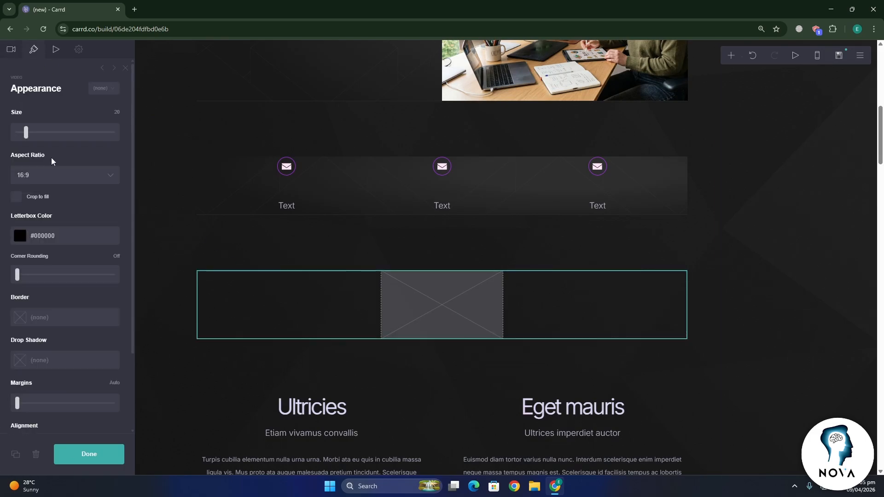
left_click_drag(25, 133, 62, 139)
scroll(785, 256, "down", 1)
left_click(786, 257)
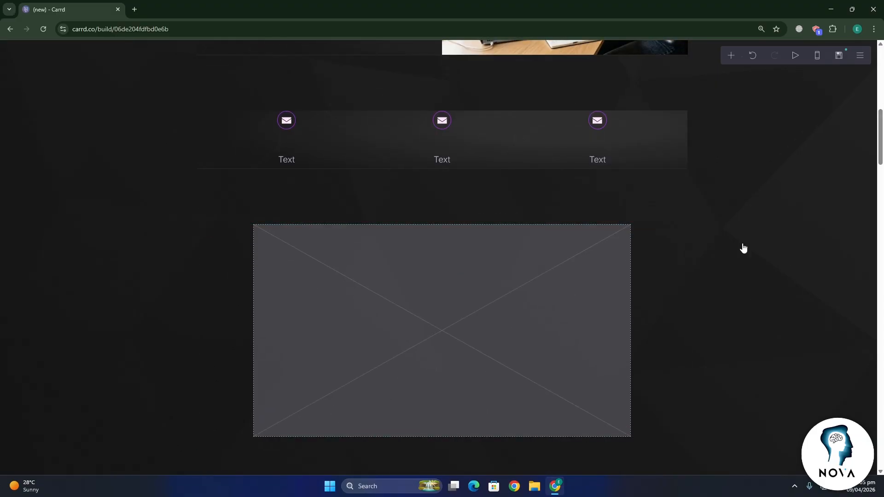
Add a container below the video and place a text element inside it
left_click(733, 60)
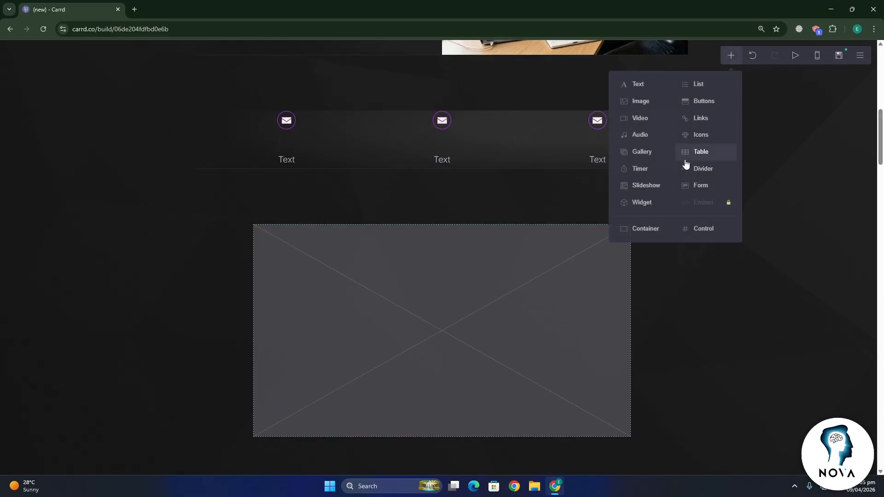
left_click(645, 231)
left_click_drag(474, 403, 494, 323)
scroll(488, 203, "up", 20)
left_click(732, 56)
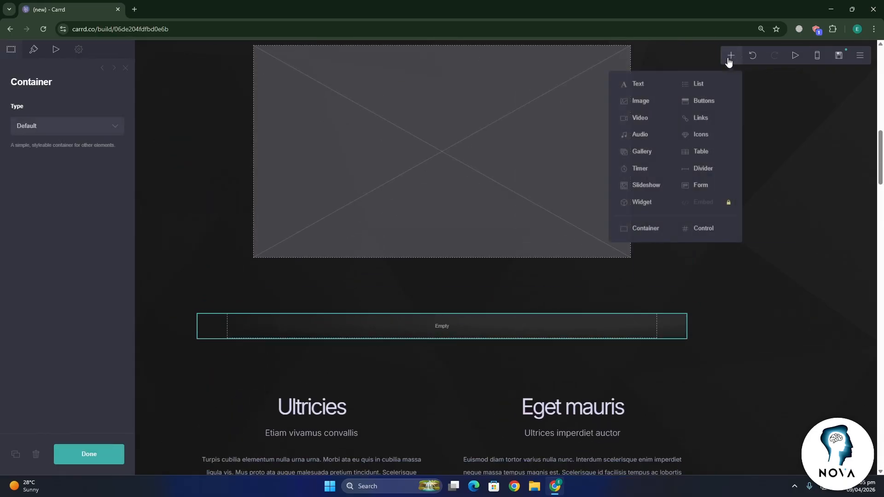
left_click(635, 81)
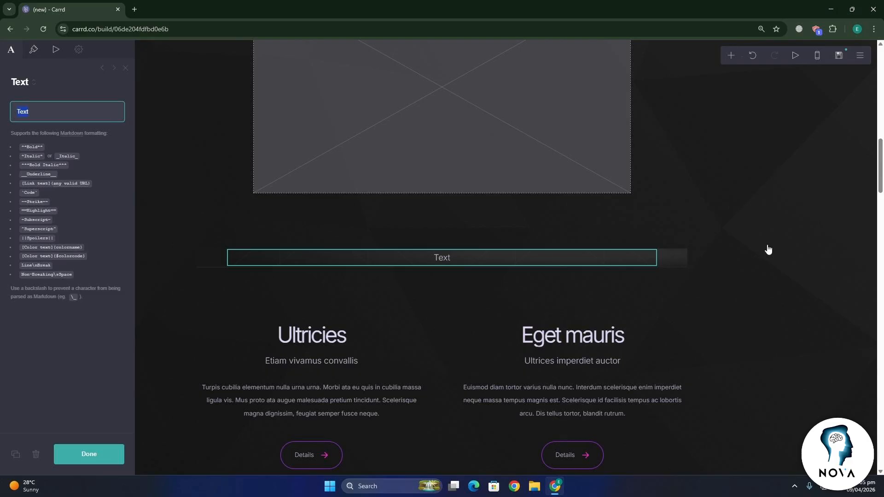
left_click(781, 241)
Add another container at the end of the page and change its type to Columns
left_click(732, 57)
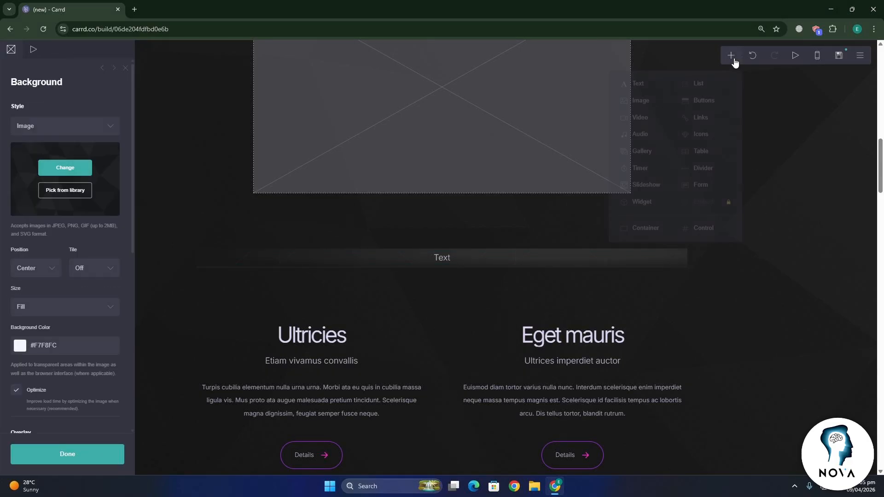
left_click(644, 228)
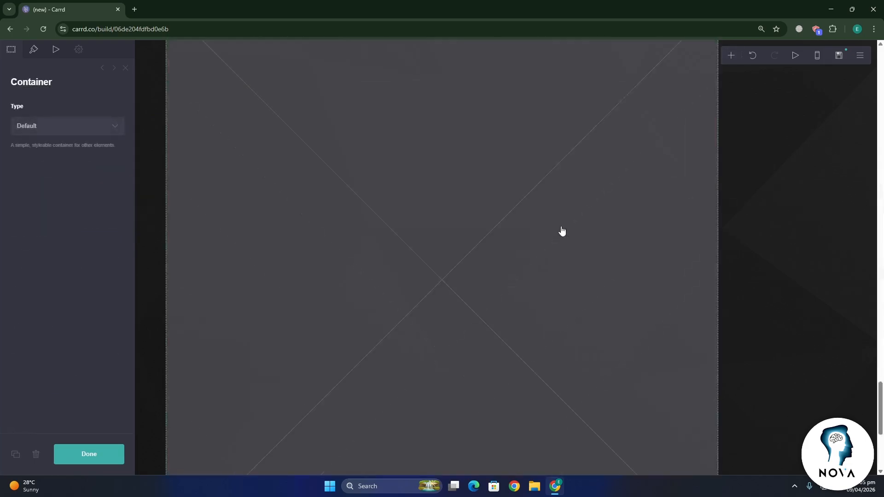
left_click(57, 126)
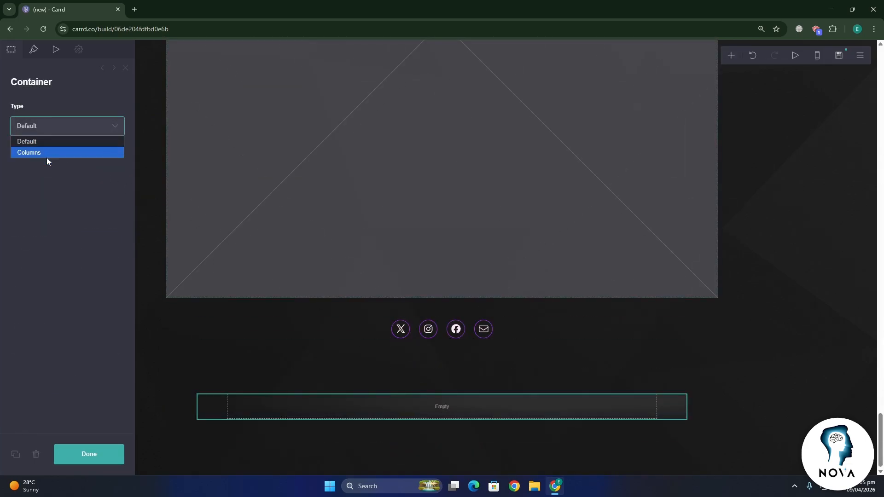
left_click(39, 153)
left_click(326, 408)
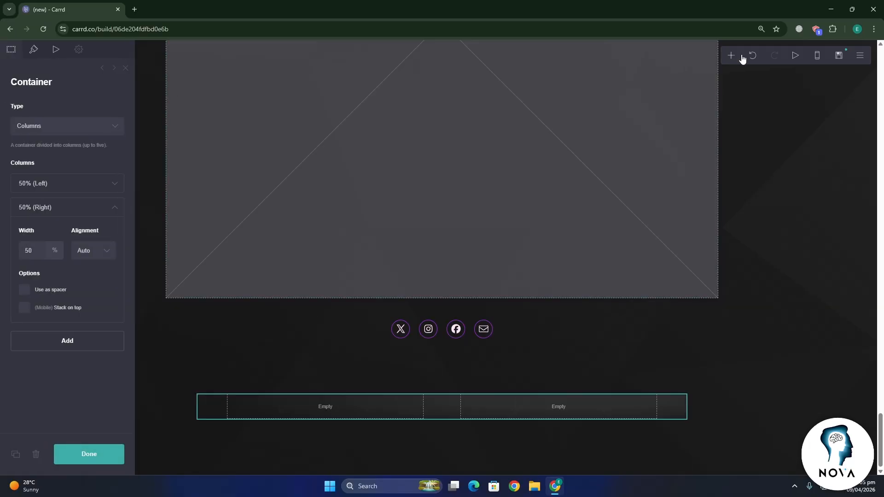
Place a text element reading "Basic Plan" in the left column of the new container
left_click(733, 56)
left_click(638, 83)
left_click(333, 403)
left_click(326, 413)
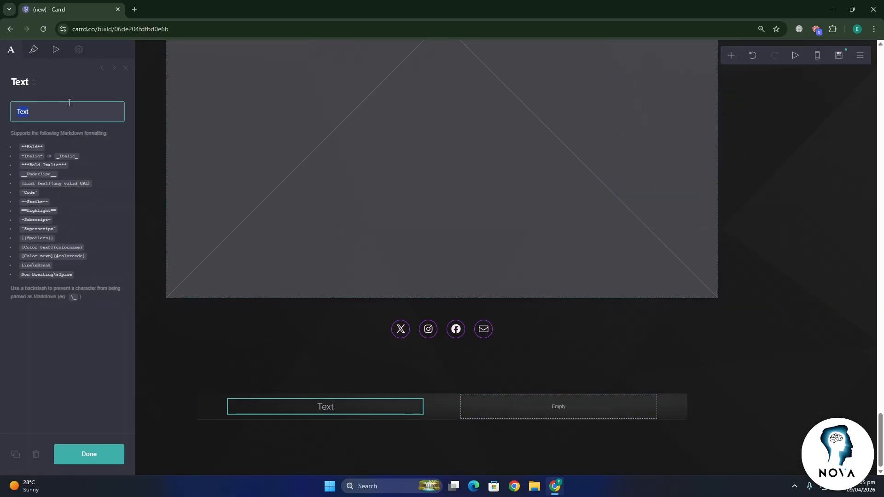
type("Basic Plan")
left_click(554, 411)
Place a text element reading "Premium Plan" in the right column of the same container
left_click(732, 56)
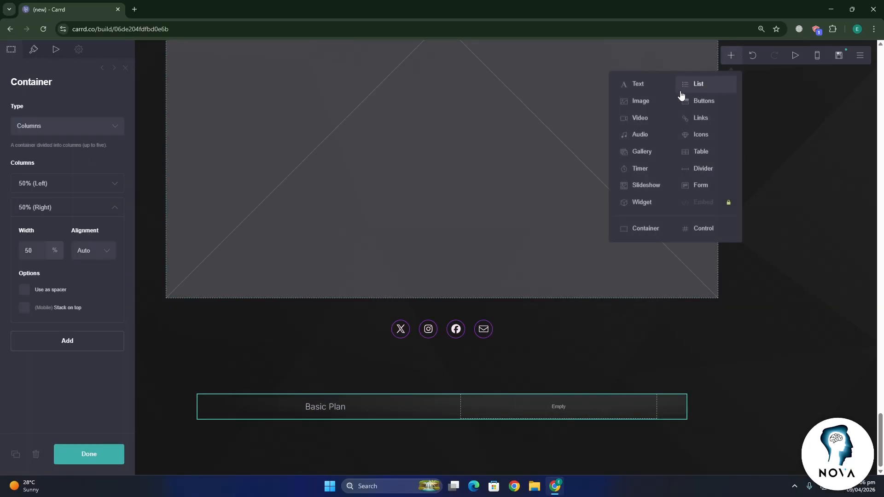
left_click(638, 83)
left_click_drag(395, 406, 548, 404)
left_click(548, 409)
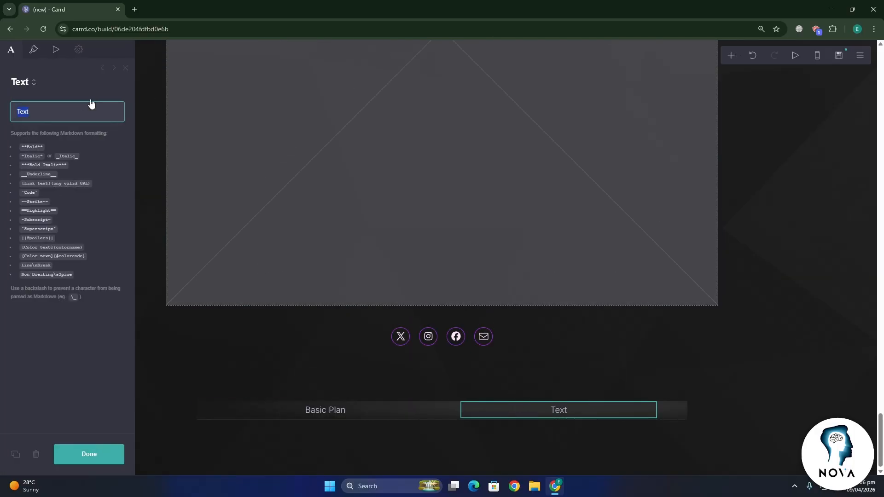
type("Premium Plan")
left_click(682, 363)
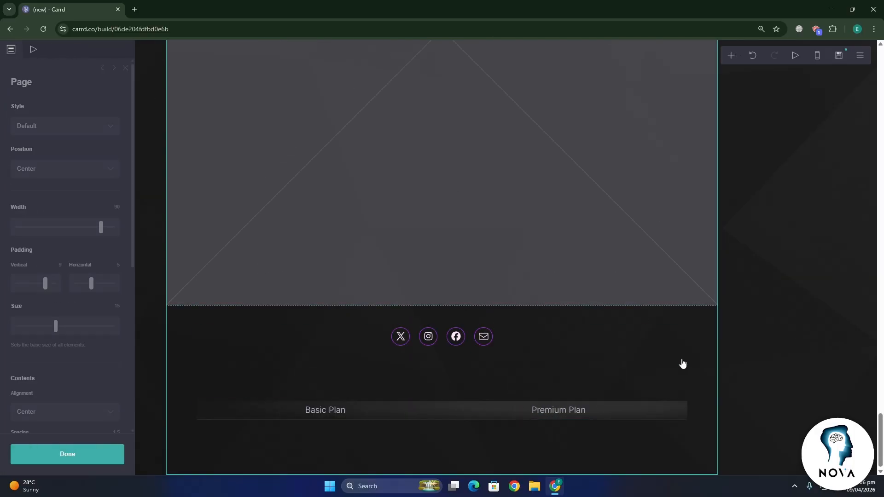
left_click(579, 438)
Add a button labelled "Buy Now" with the Check icon below the Basic Plan text
left_click(325, 414)
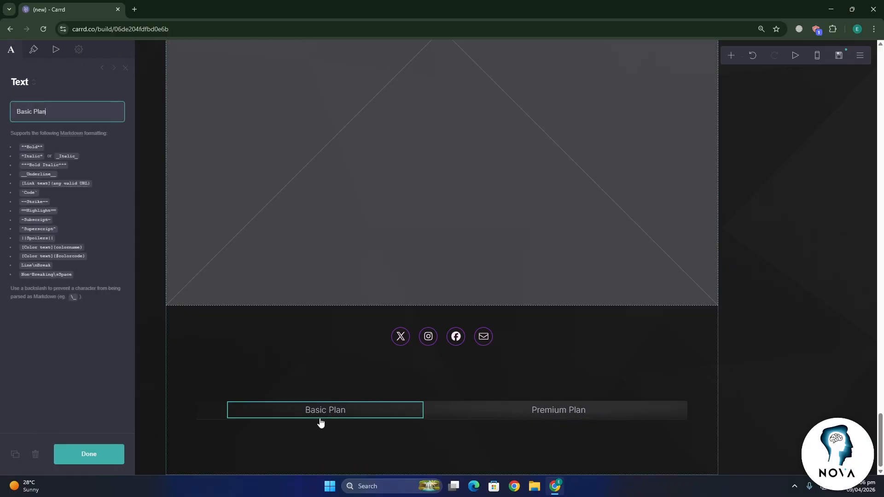
left_click(731, 55)
left_click(704, 101)
type("Buy Now")
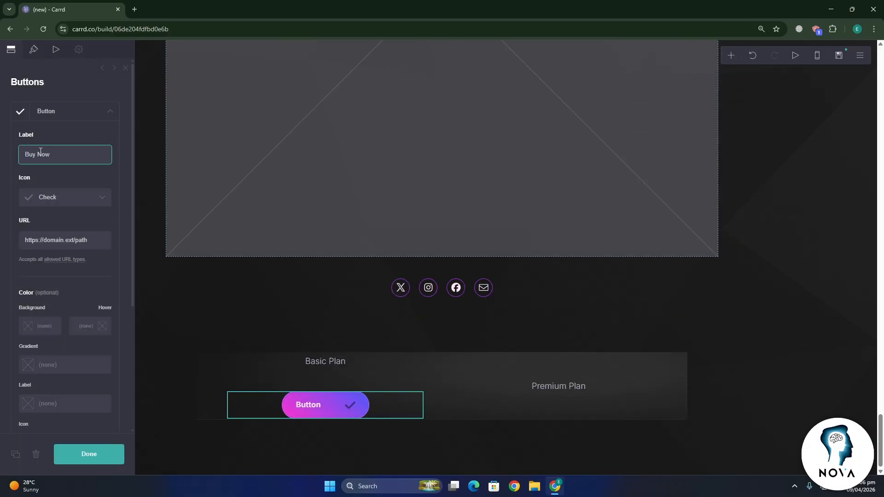
left_click(64, 197)
scroll(55, 257, "down", 3)
left_click(47, 198)
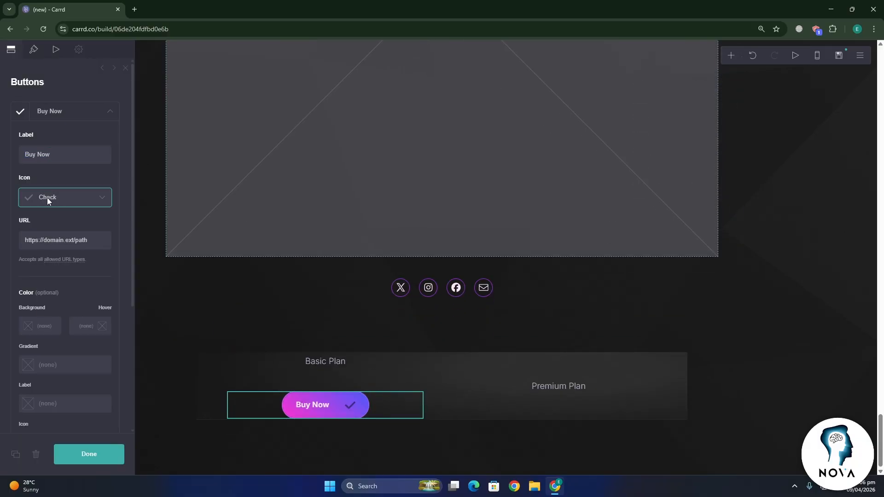
scroll(70, 176, "down", 4)
scroll(70, 176, "up", 4)
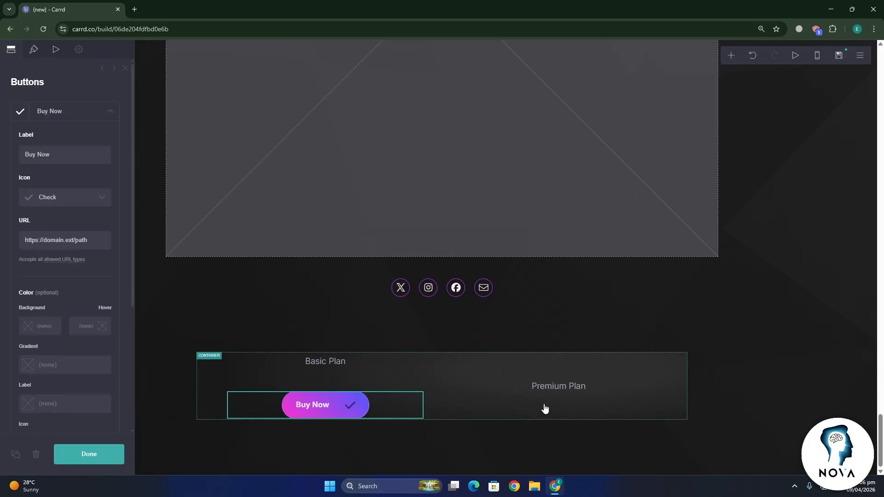
Add a matching "Buy Now" button below the Premium Plan text
left_click(558, 386)
left_click(731, 56)
left_click(704, 101)
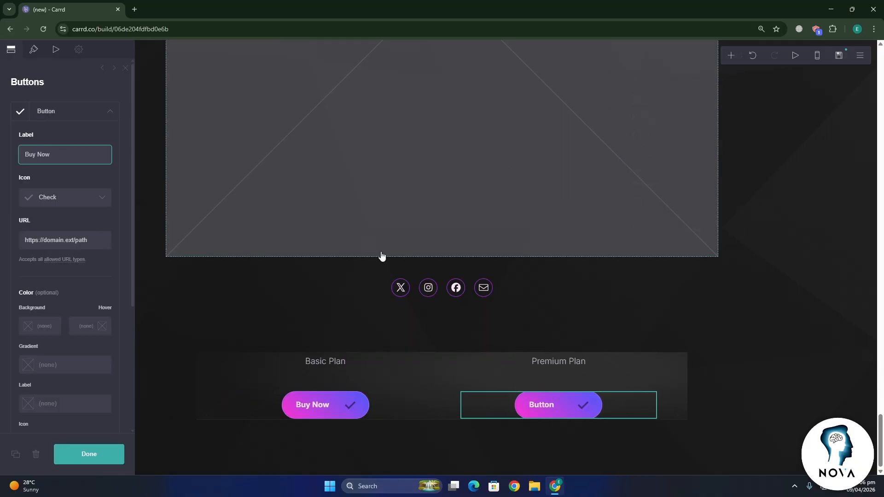
left_click(382, 257)
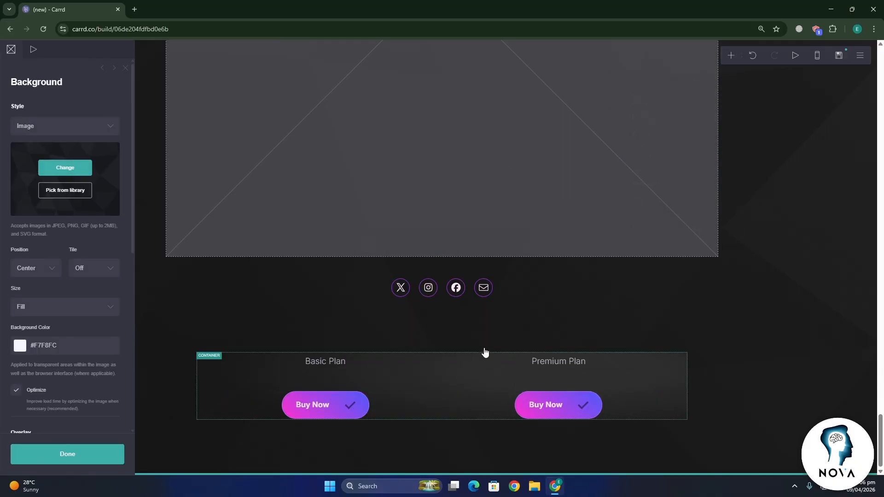
left_click(460, 341)
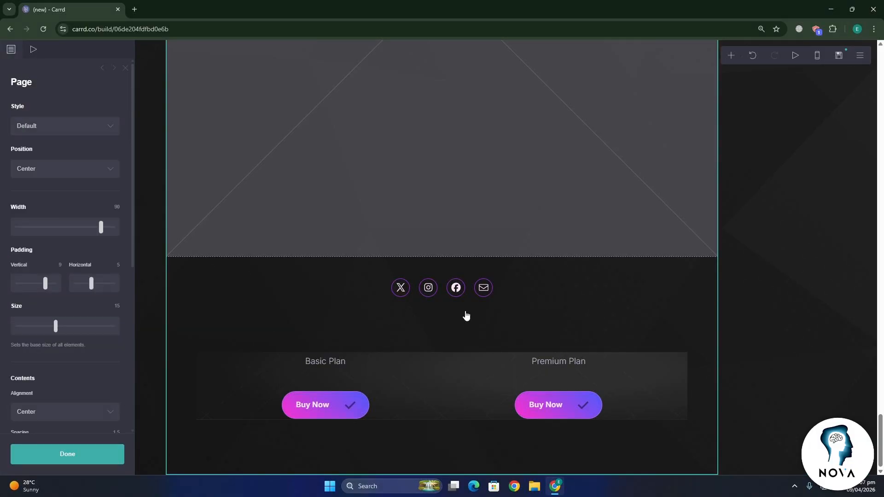
Add a container below the plans with a text element reading "Start your journey Today"
left_click(779, 344)
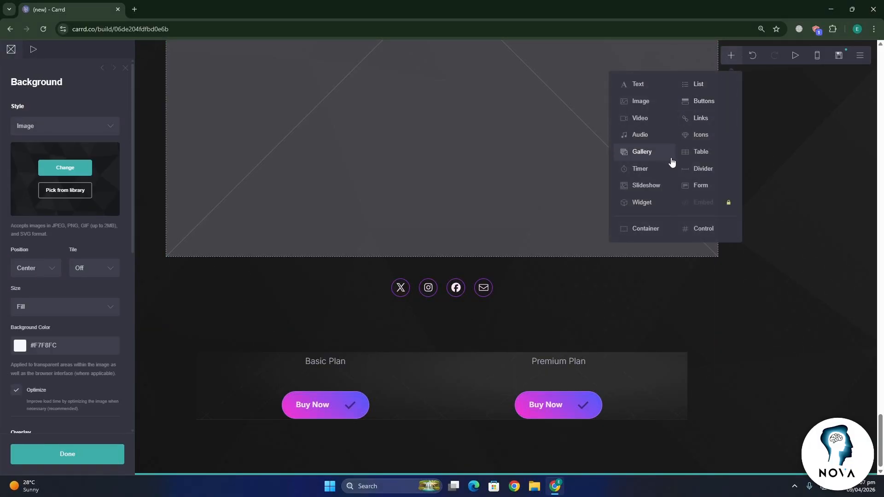
left_click(647, 228)
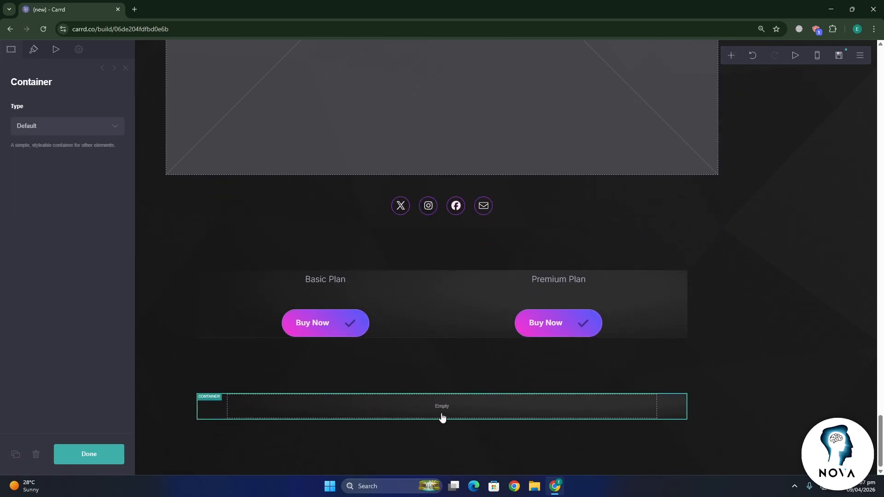
left_click(731, 55)
left_click(655, 86)
type("Start ")
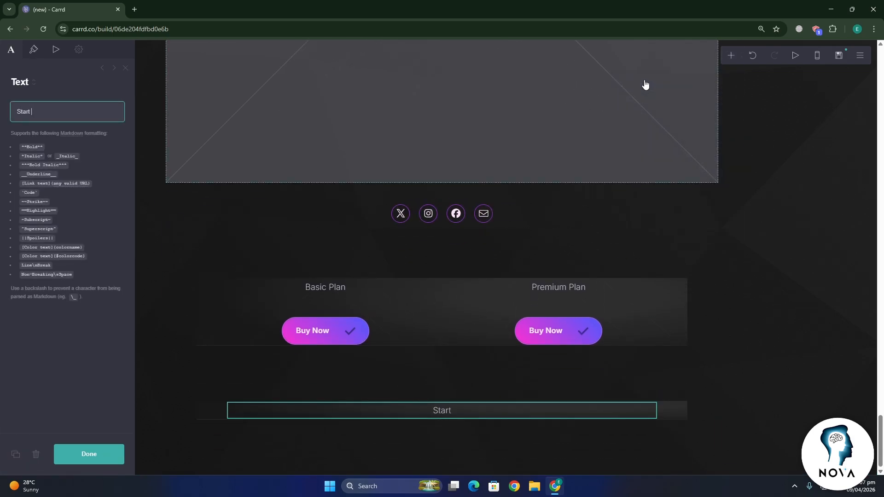
type("your journey Today")
Add a button labelled "Join now" with a plus icon below the "Start your journey Today" text
left_click(731, 55)
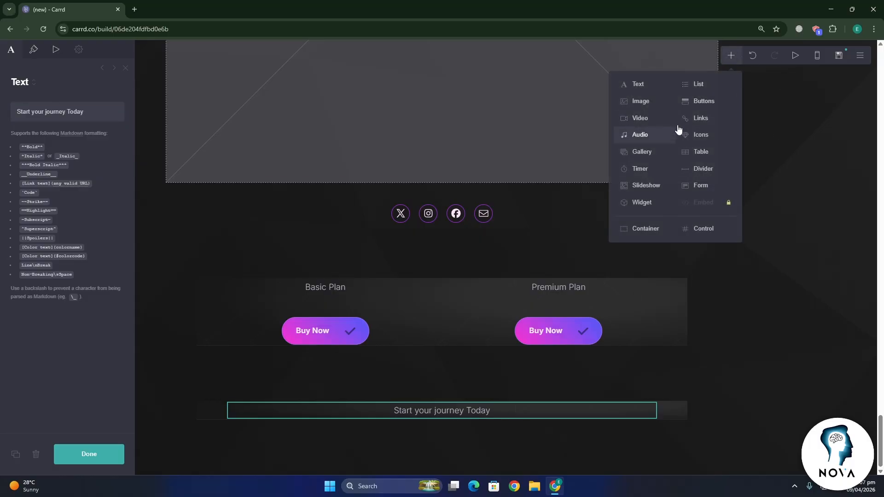
left_click(704, 101)
left_click(79, 148)
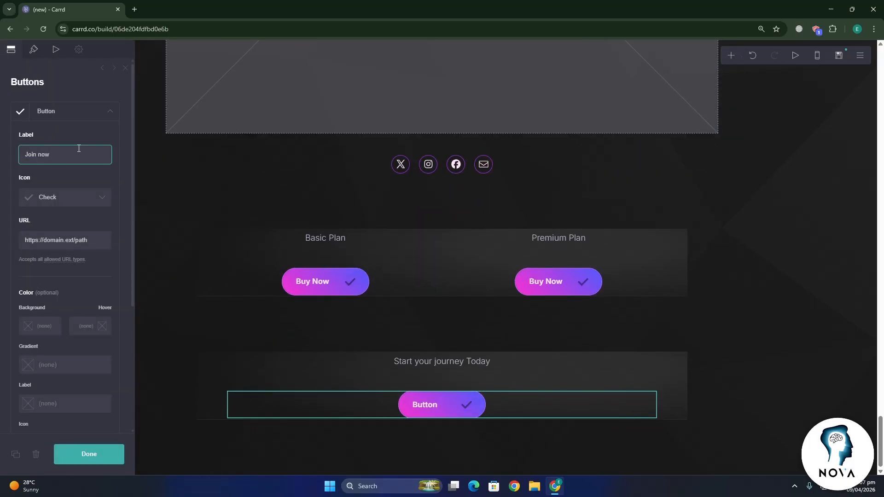
type("Join now")
left_click(65, 197)
scroll(60, 276, "down", 5)
left_click(63, 294)
left_click(779, 385)
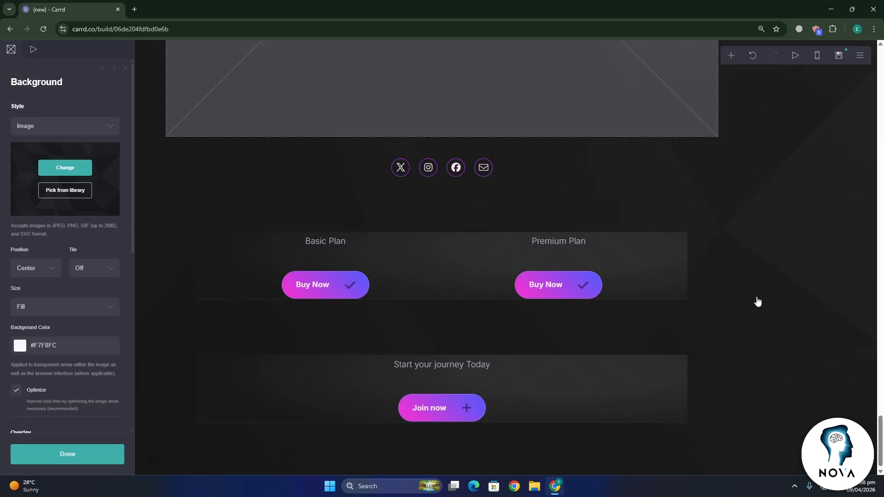
Examine the main heading's appearance, element settings and custom styles, and check which plan the locked settings require
scroll(756, 302, "up", 15)
left_click(433, 155)
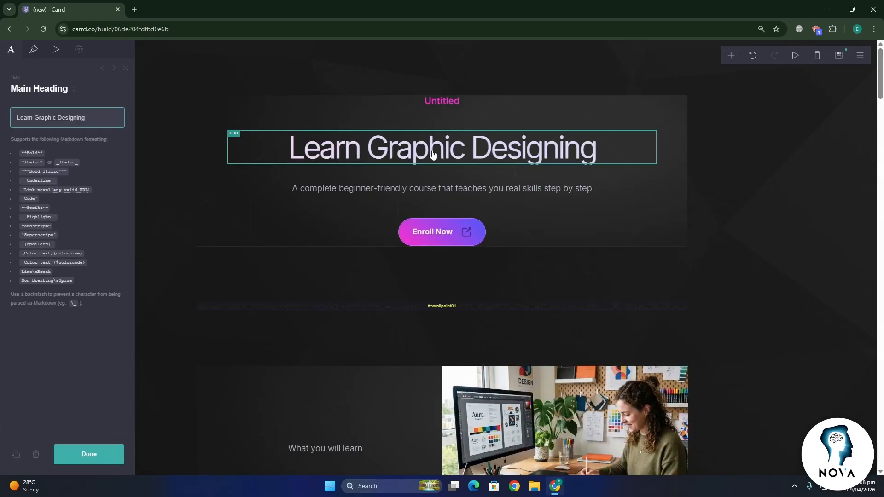
left_click(33, 50)
left_click(77, 50)
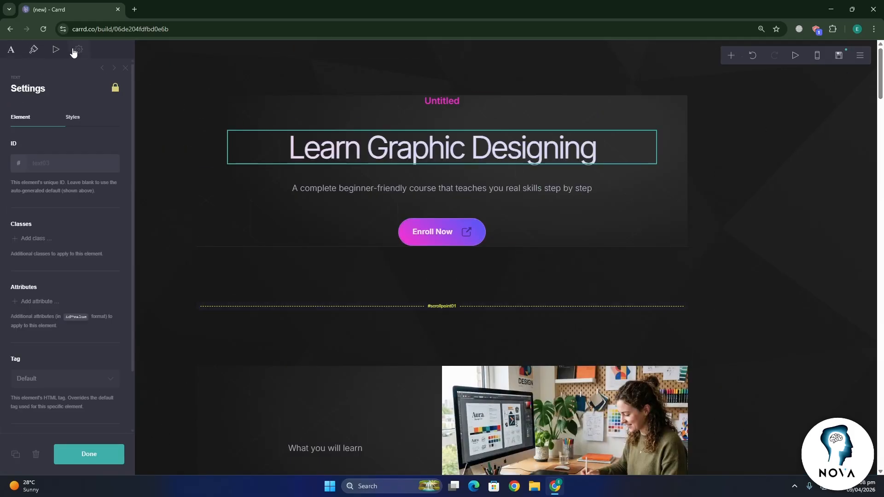
left_click(73, 118)
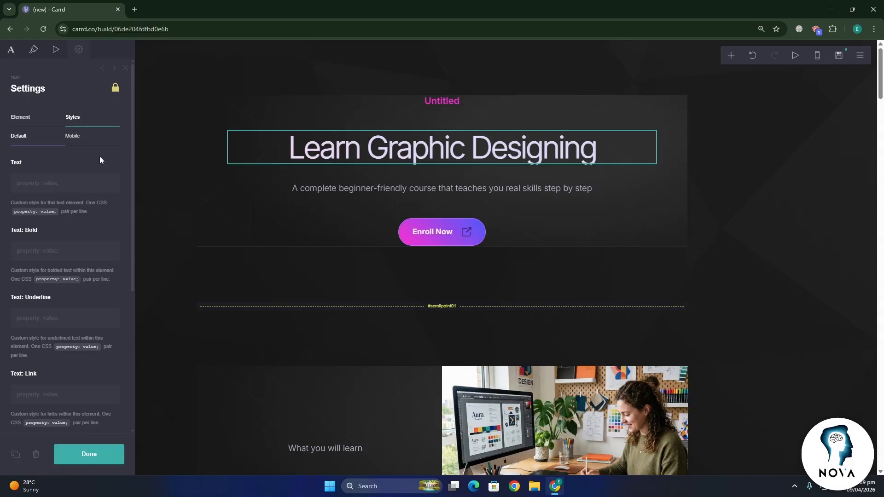
left_click(115, 88)
left_click_drag(500, 233, 342, 236)
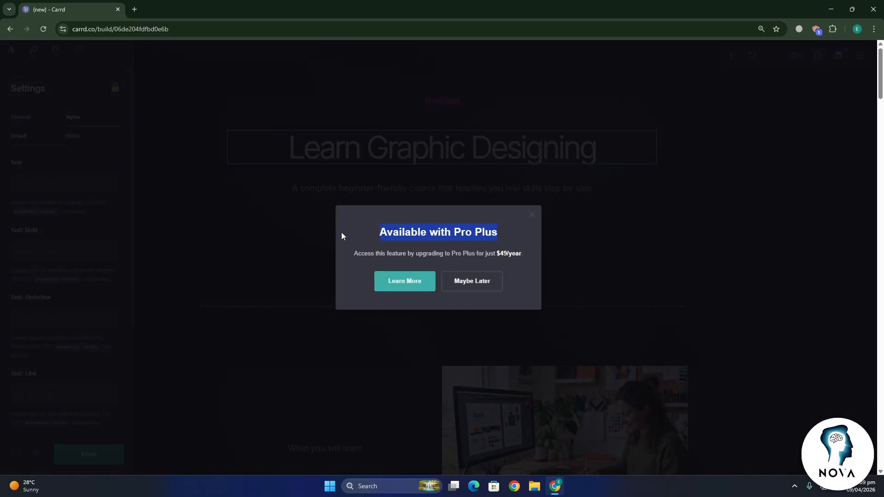
left_click(530, 217)
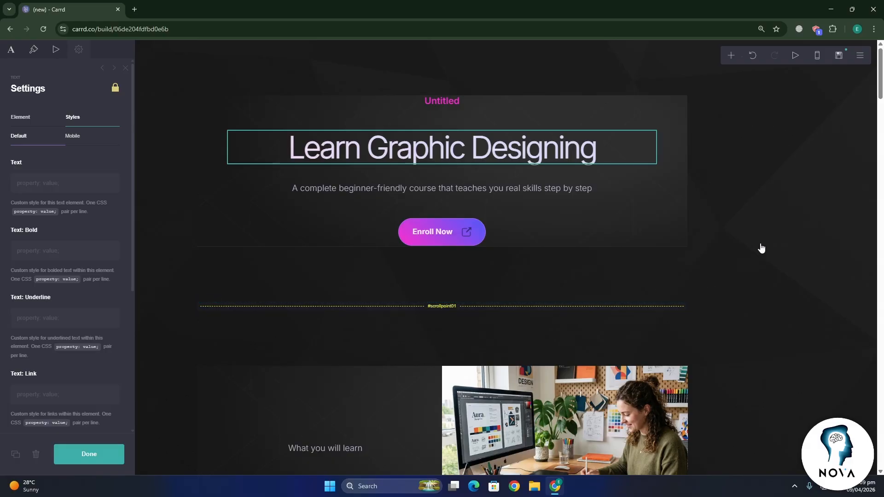
left_click(772, 229)
left_click(773, 229)
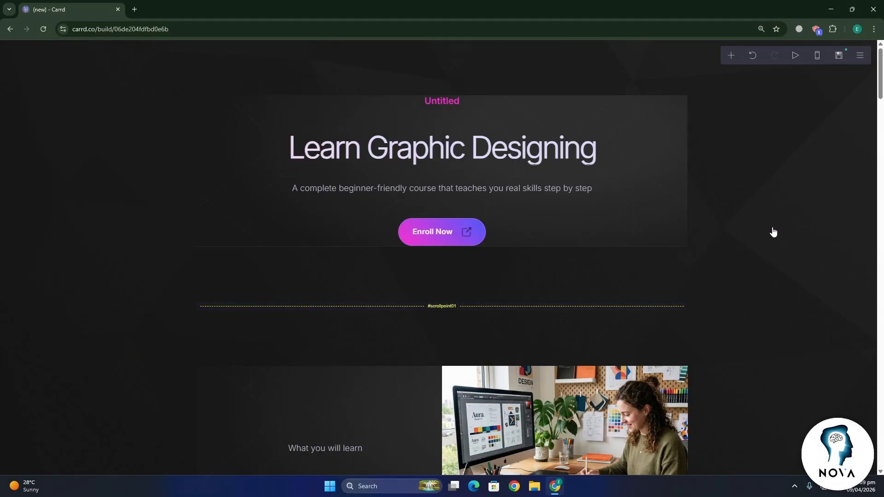
left_click(731, 55)
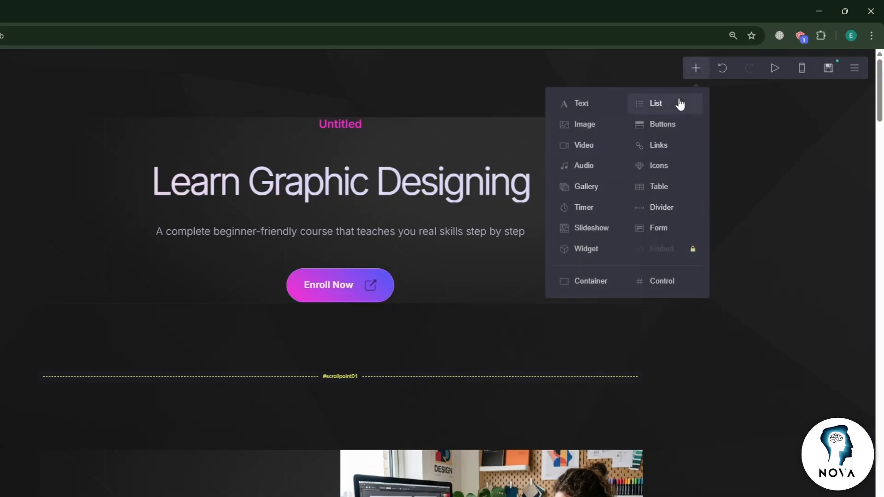
left_click(748, 101)
Preview the header and upper sections in the mobile layout, and return to the desktop view
left_click(800, 69)
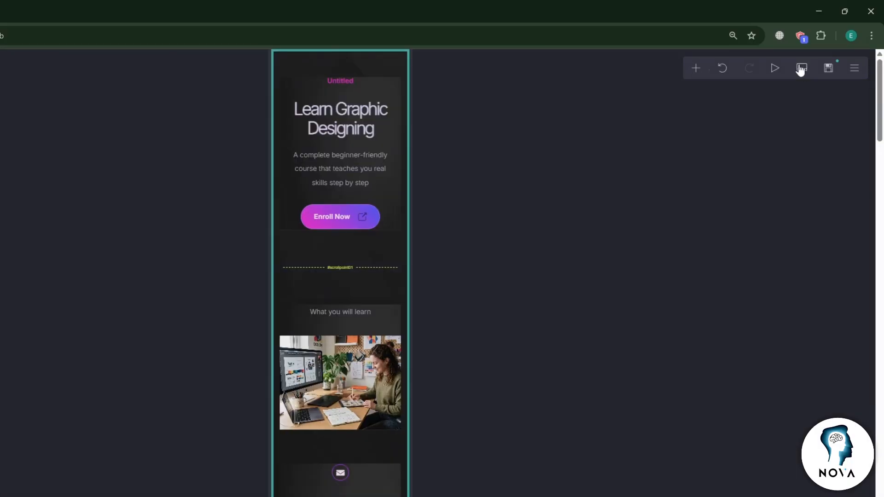
scroll(378, 208, "down", 10)
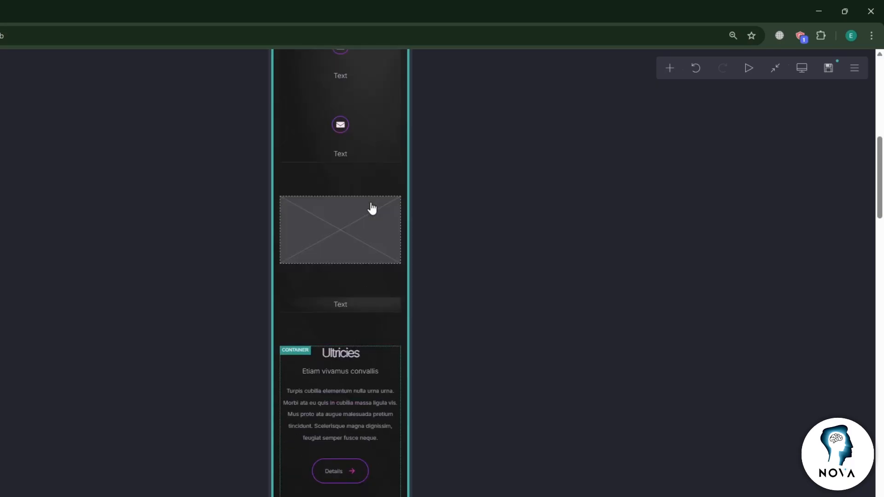
scroll(370, 207, "up", 10)
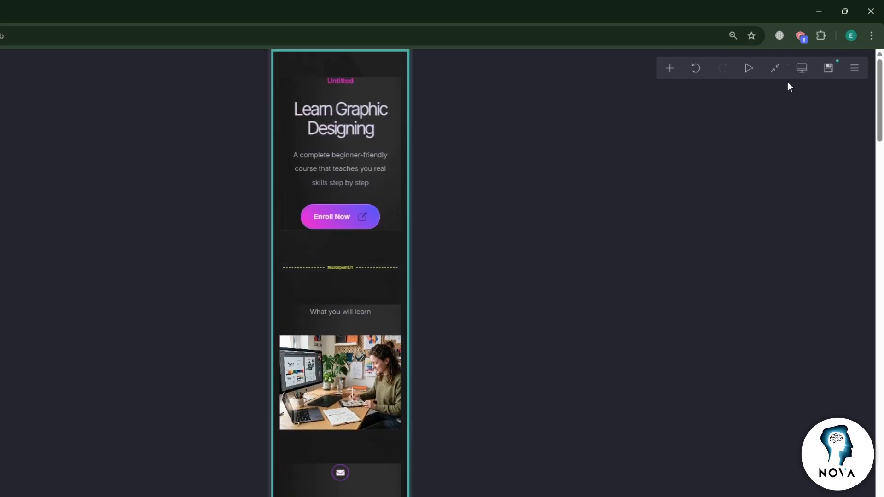
left_click(802, 69)
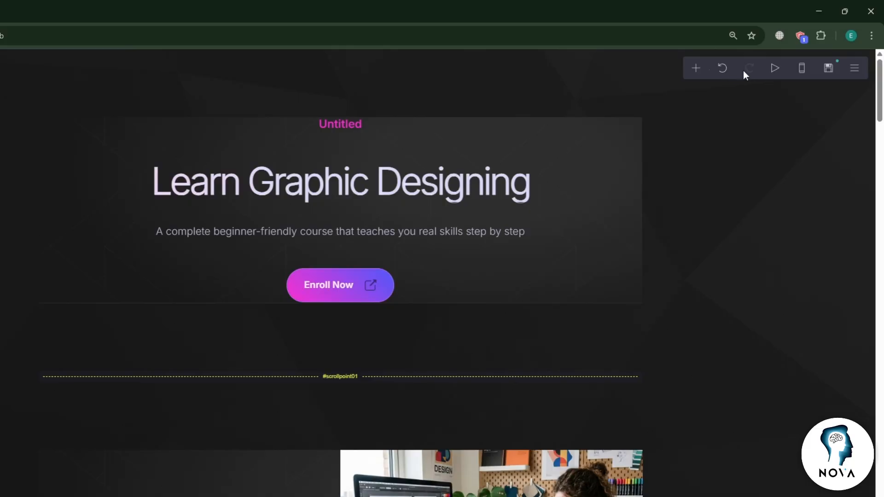
Increase the page's width slightly so that its sections span more of the background
left_click(858, 70)
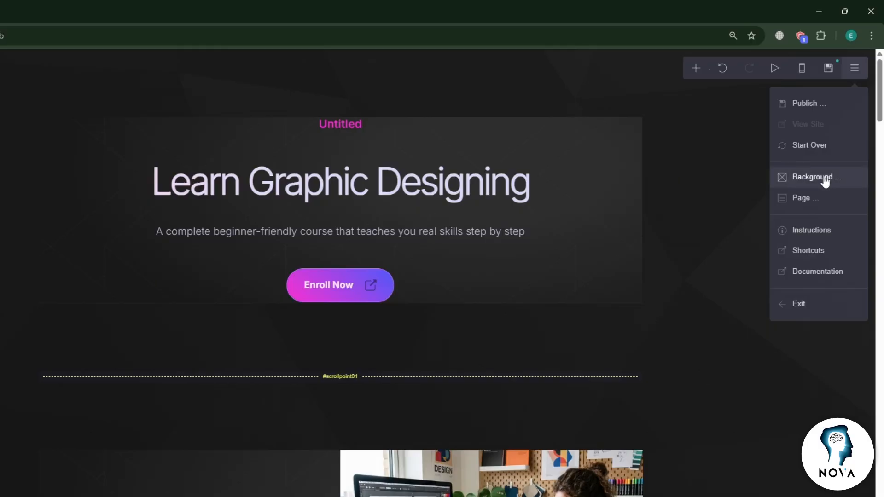
left_click(811, 180)
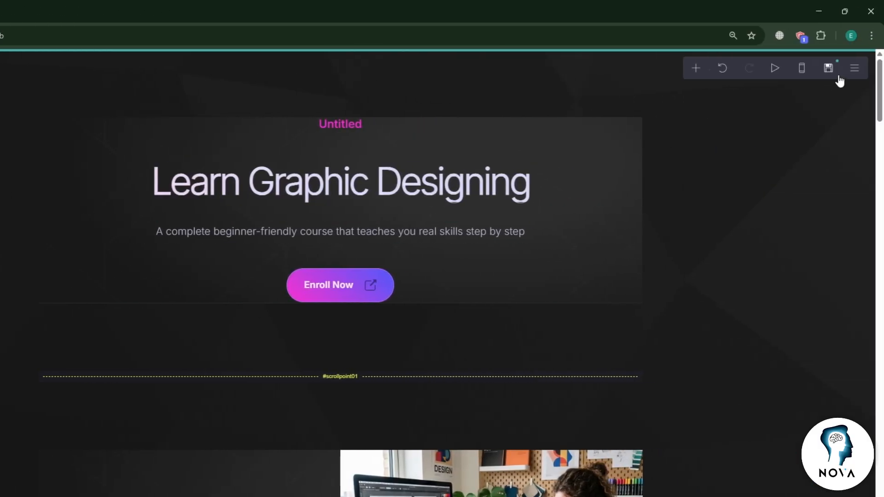
left_click(854, 70)
left_click(802, 199)
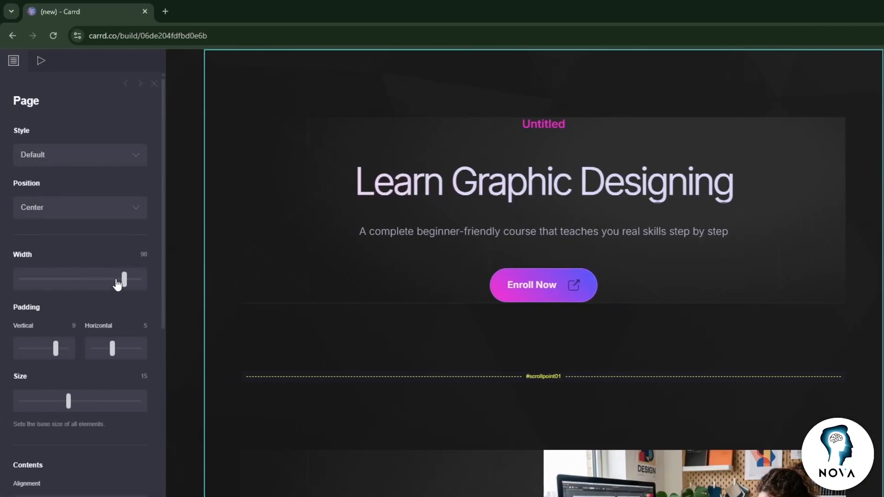
mouse_move(123, 279)
left_mouse_down()
mouse_move(115, 280)
mouse_move(137, 281)
left_mouse_up()
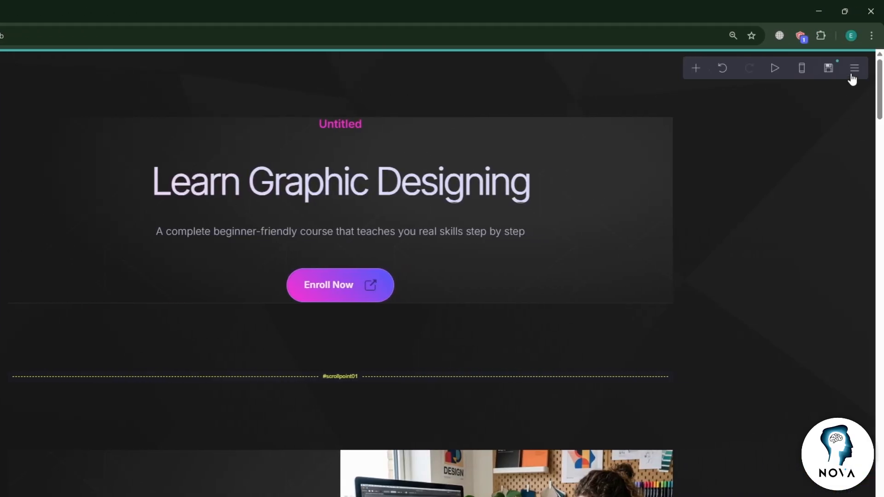
left_click(855, 69)
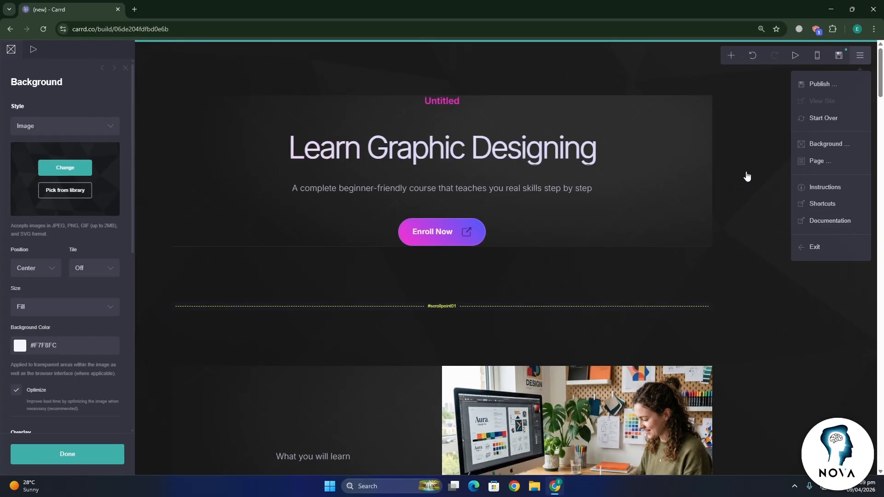
left_click(716, 217)
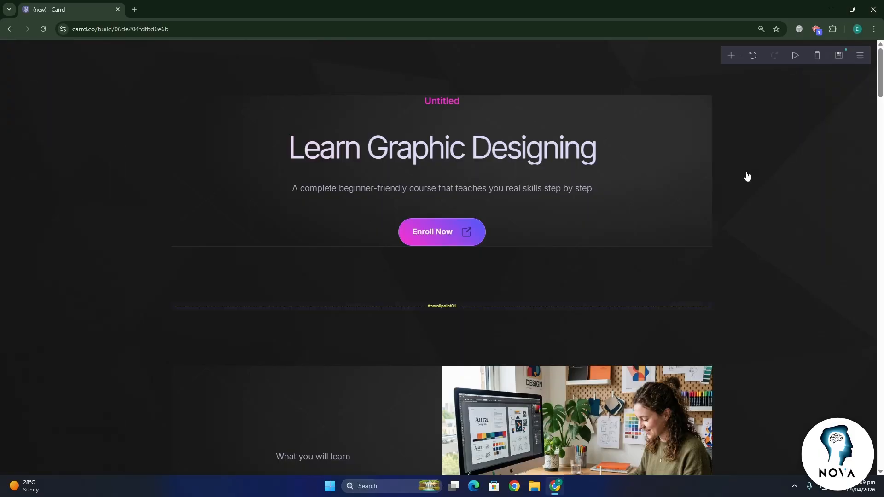
Examine the hero container's padding, margin, corner rounding and alignment settings
left_click(645, 176)
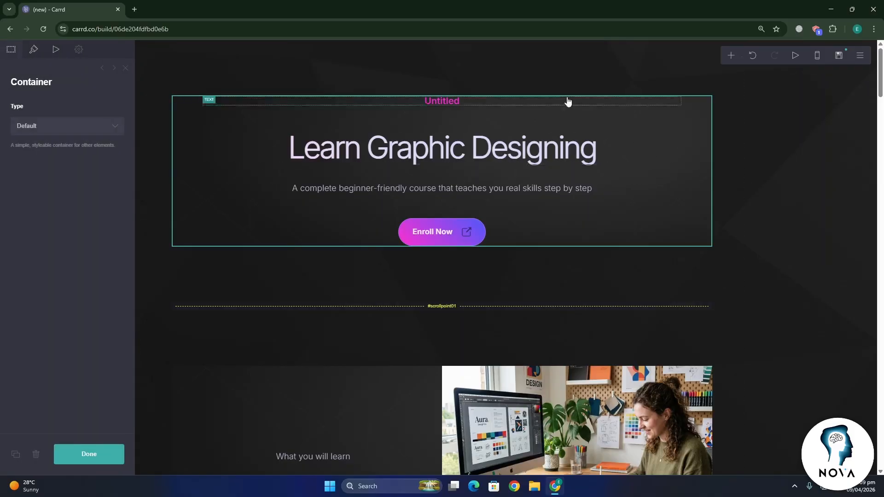
left_click(33, 50)
scroll(57, 197, "down", 3)
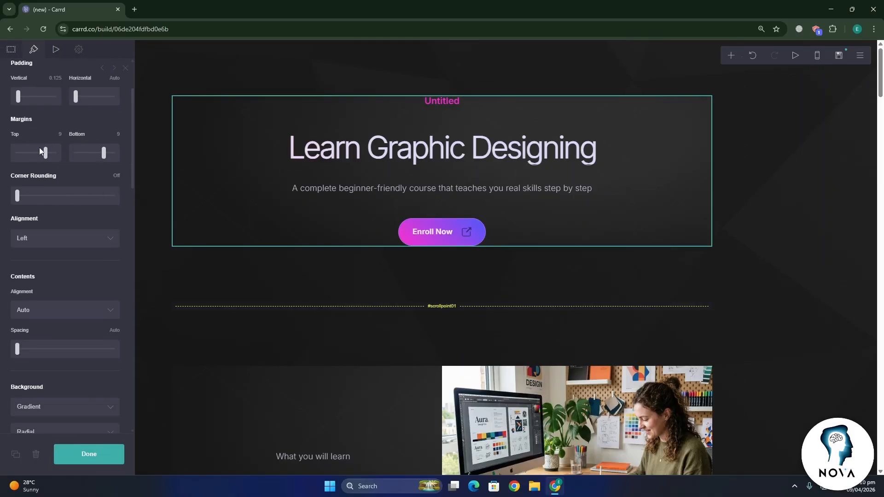
left_click(810, 247)
scroll(709, 247, "down", 2)
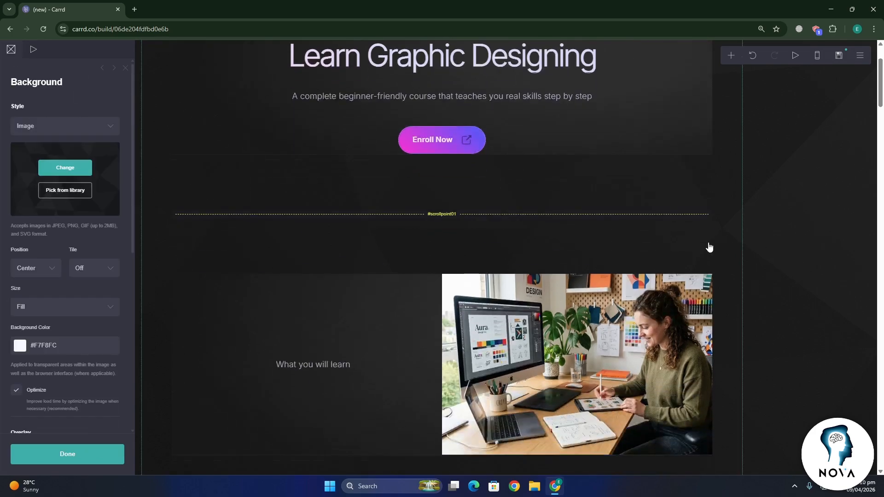
scroll(723, 134, "up", 2)
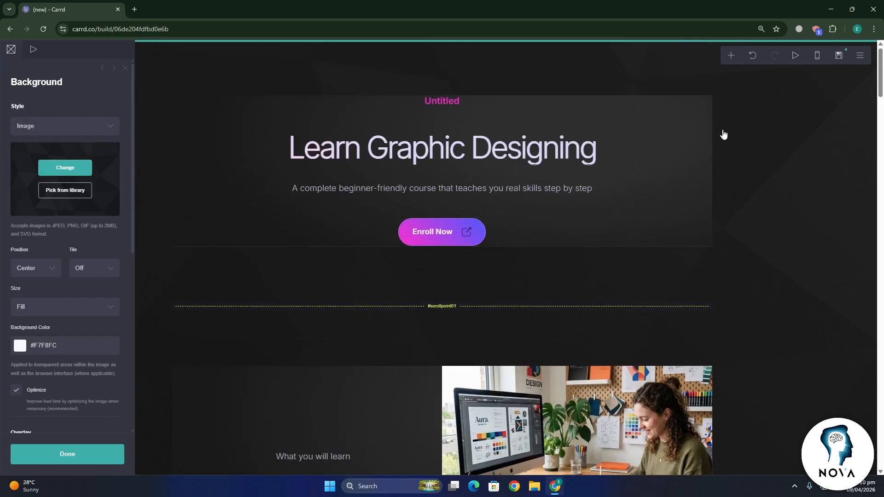
Add a horizontal divider between the pricing plans and the "Start your journey Today" section
left_click(730, 57)
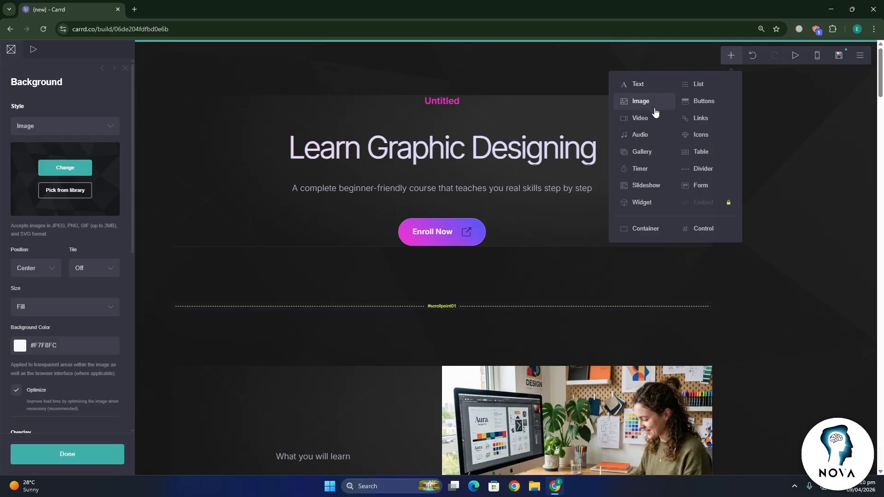
left_click(700, 171)
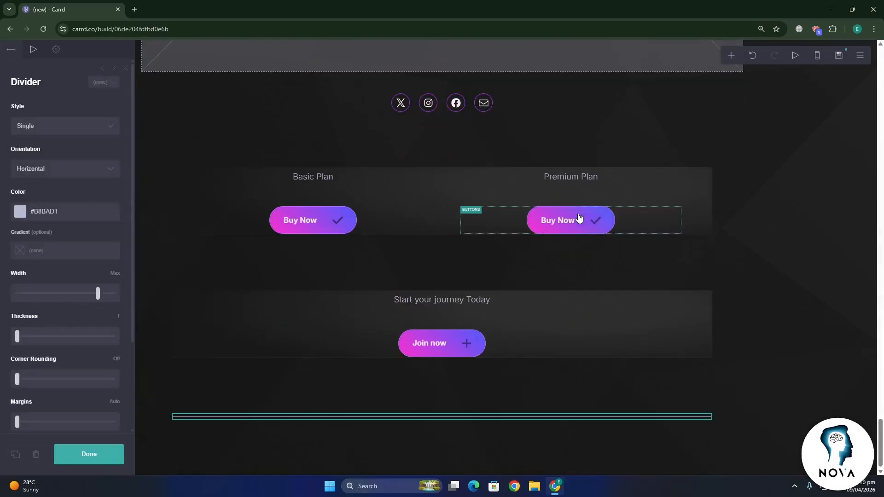
left_click_drag(515, 358, 514, 274)
left_click(750, 297)
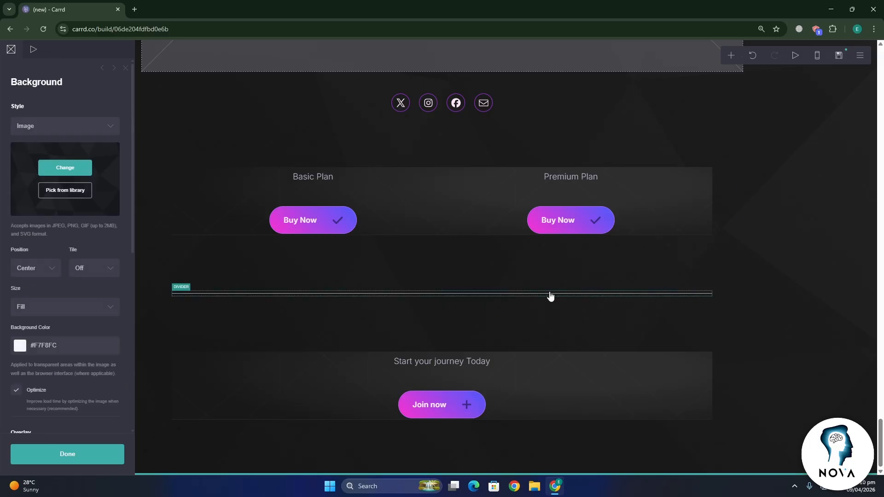
left_click(820, 296)
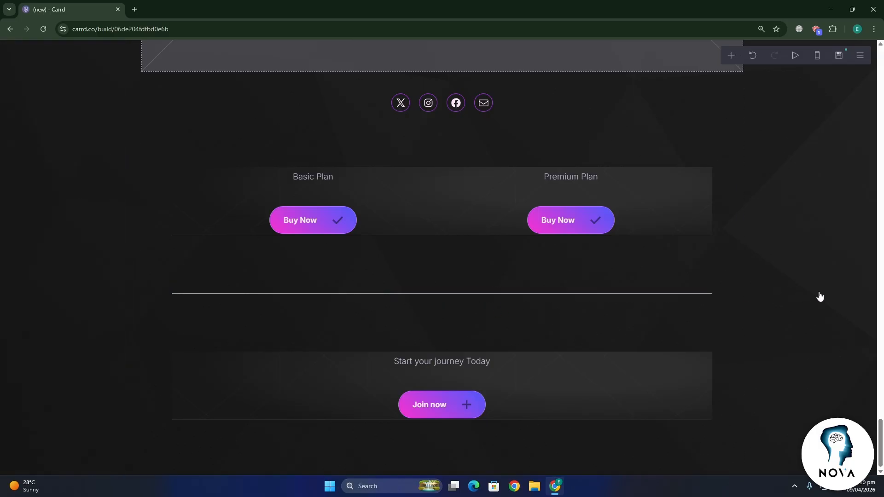
Add a gallery below the "Start your journey Today" section and set its spacing to 1.625 and its width to 76
scroll(882, 415, "up", 15)
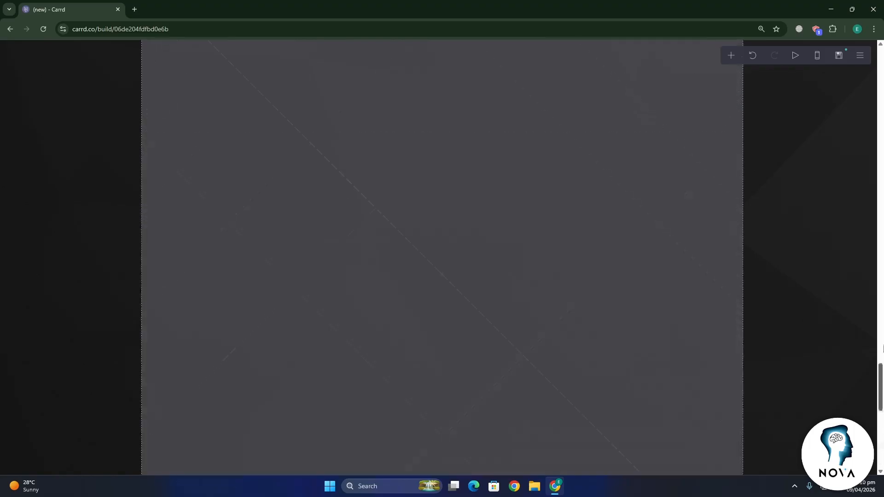
left_click(732, 56)
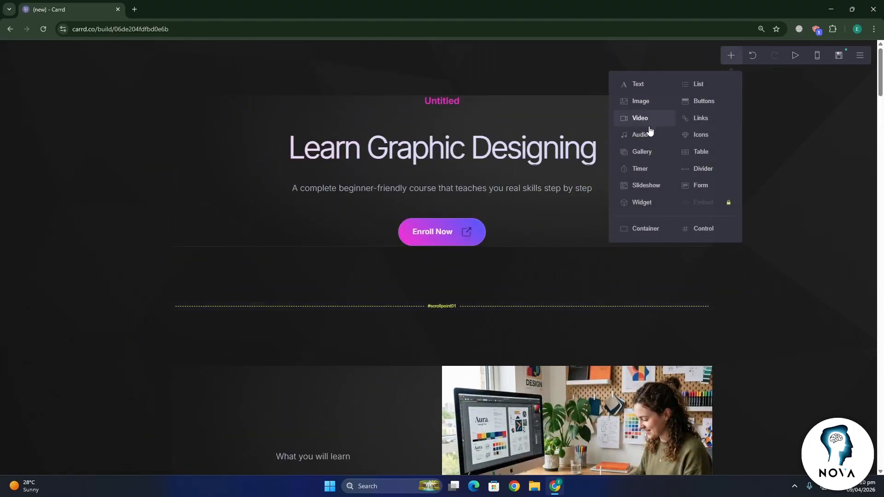
left_click(642, 151)
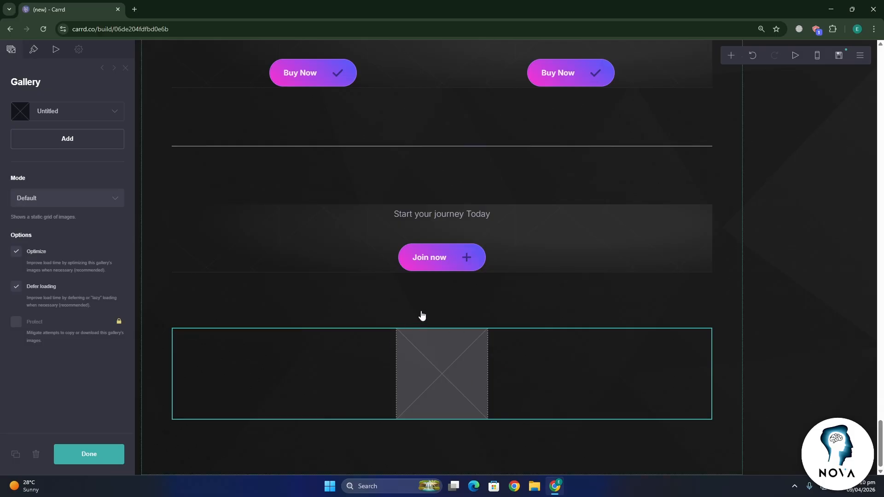
left_click(33, 48)
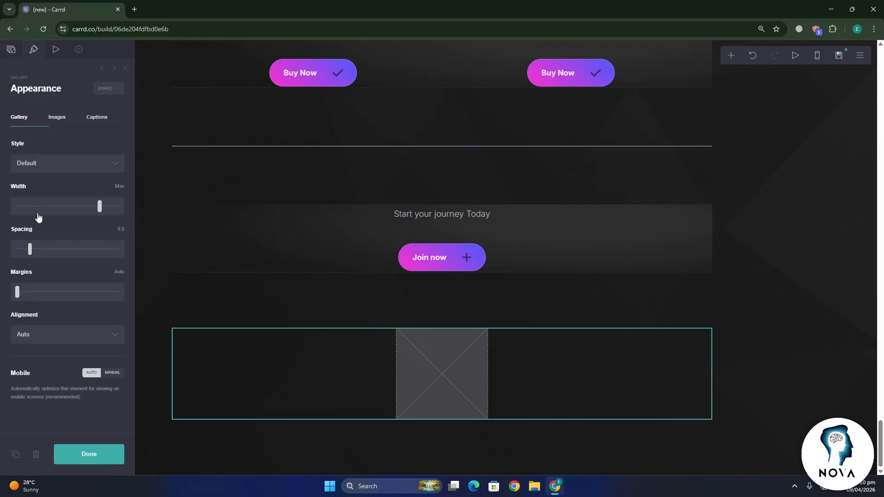
left_click_drag(29, 249, 59, 250)
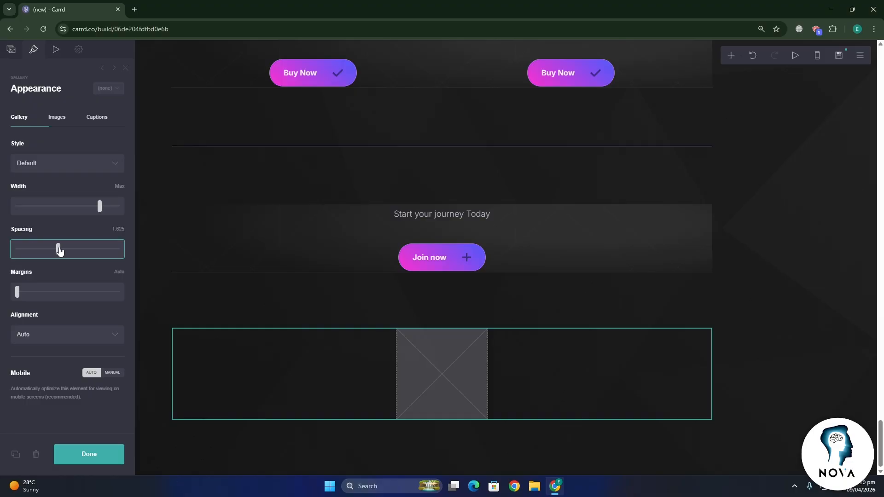
left_click_drag(99, 206, 76, 206)
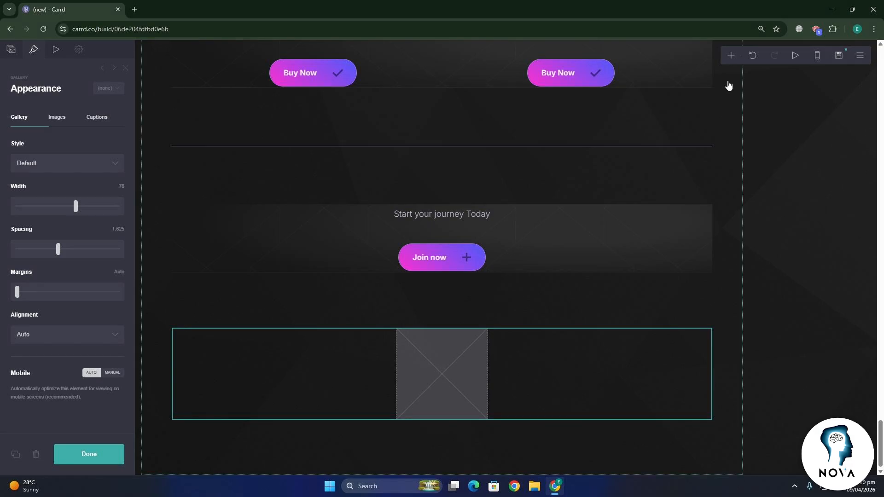
Add a countdown timer of the default type below the gallery
left_click(730, 56)
left_click(650, 170)
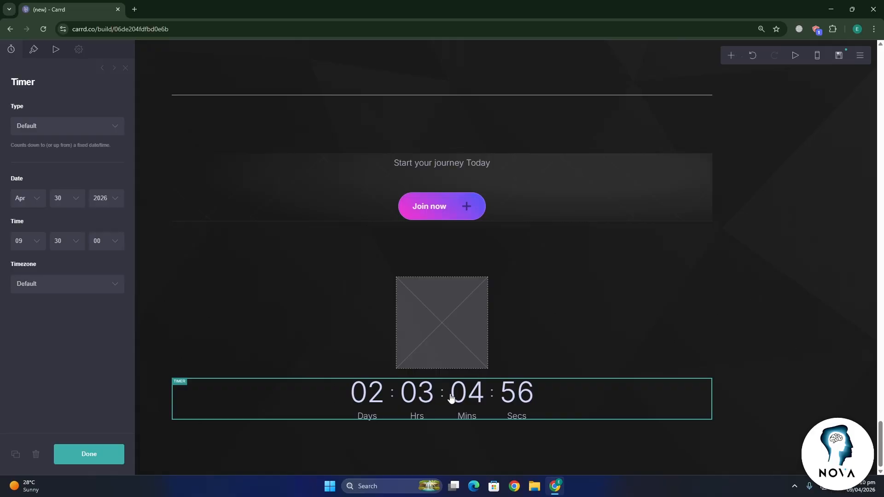
key("Escape")
Review the extended page in the mobile layout from the lower sections up to the header, and go back to the desktop view
scroll(801, 212, "up", 7)
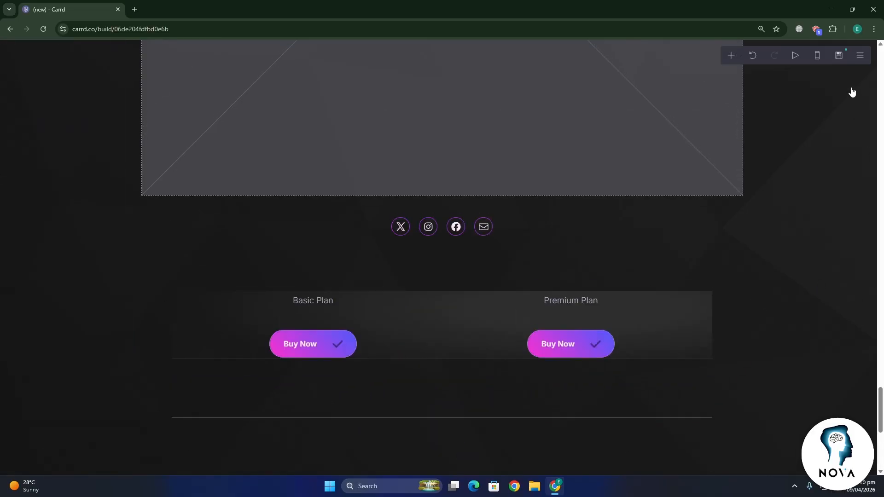
left_click(818, 56)
scroll(407, 221, "up", 15)
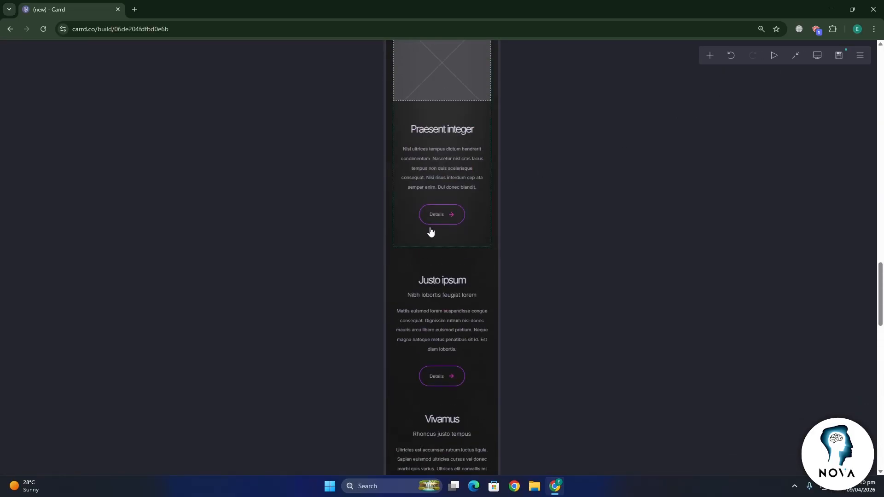
scroll(433, 229, "up", 10)
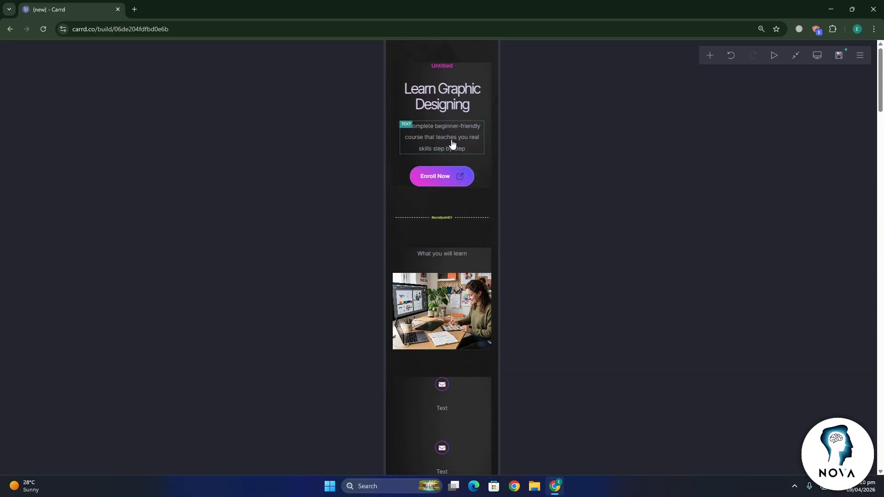
scroll(454, 144, "down", 5)
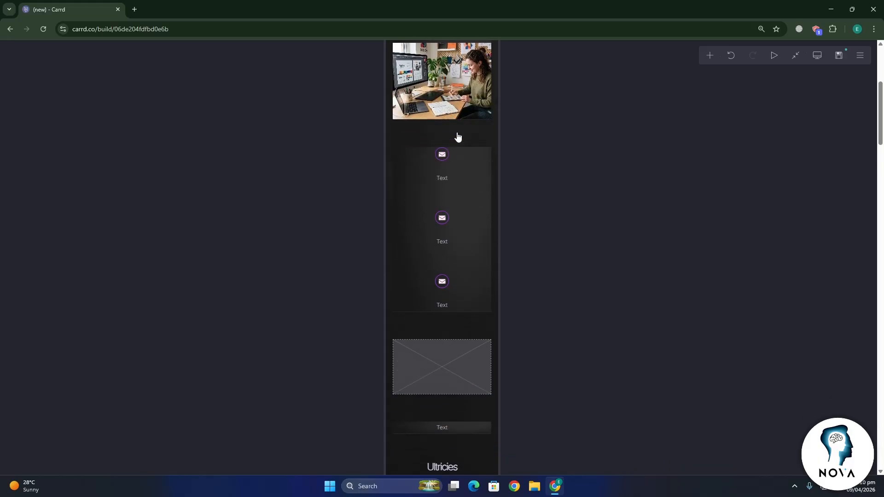
scroll(456, 213, "up", 5)
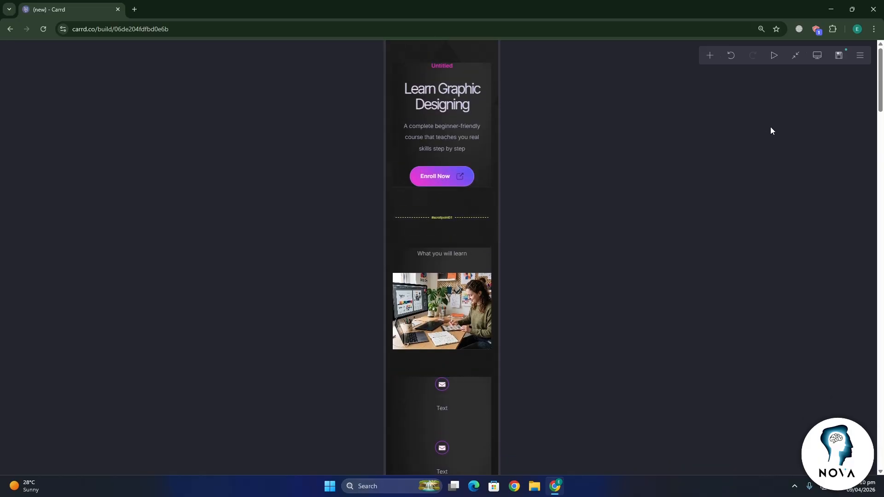
left_click(823, 57)
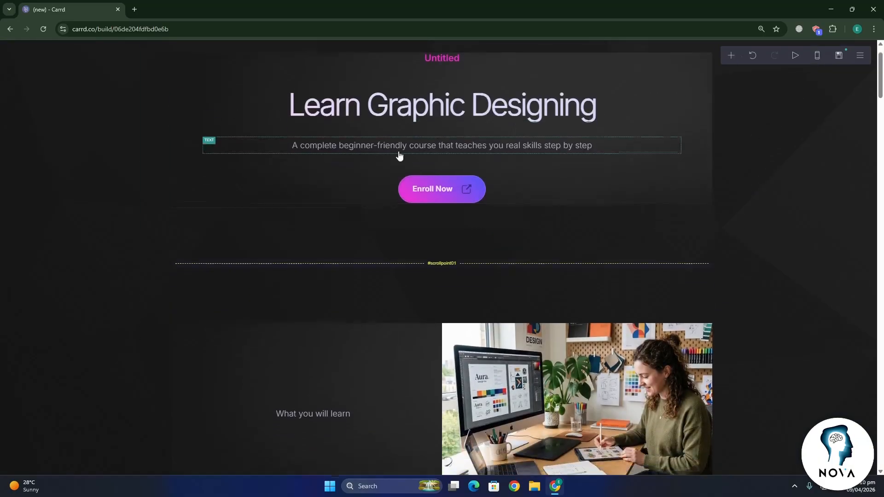
scroll(843, 244, "up", 1)
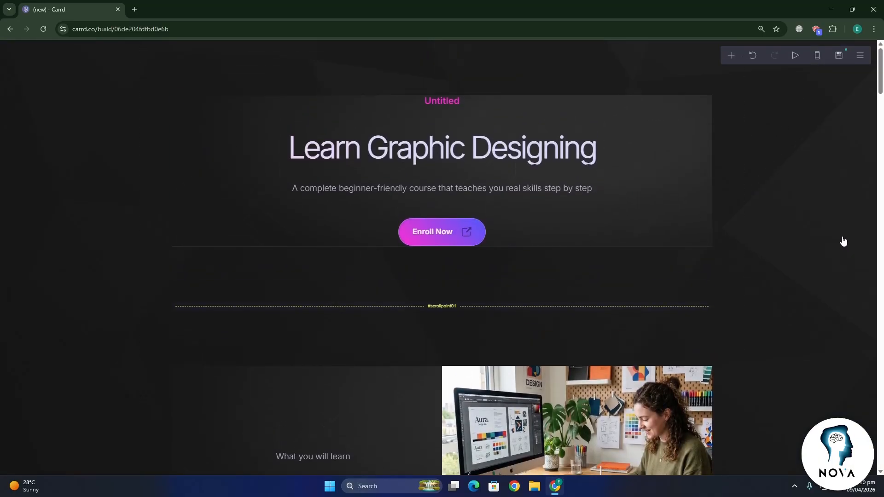
Examine the publish settings for account details, site title, description and publishing actions, and close them without publishing
left_click(860, 61)
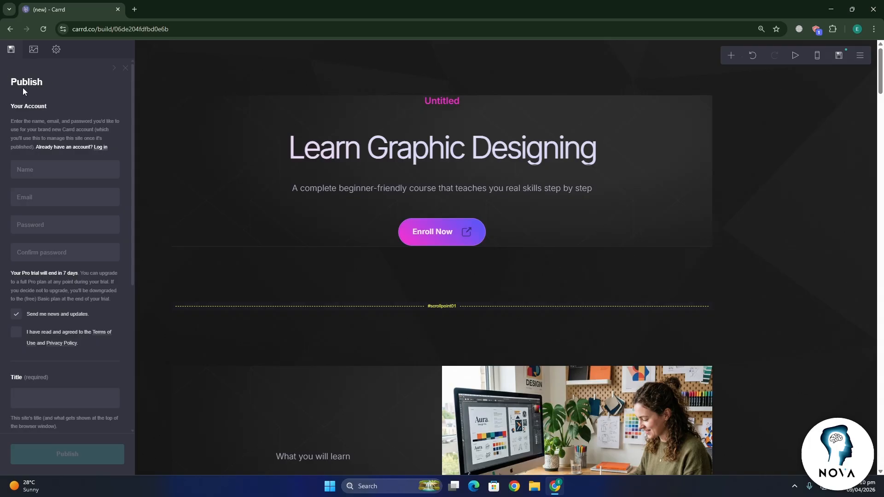
scroll(54, 188, "down", 5)
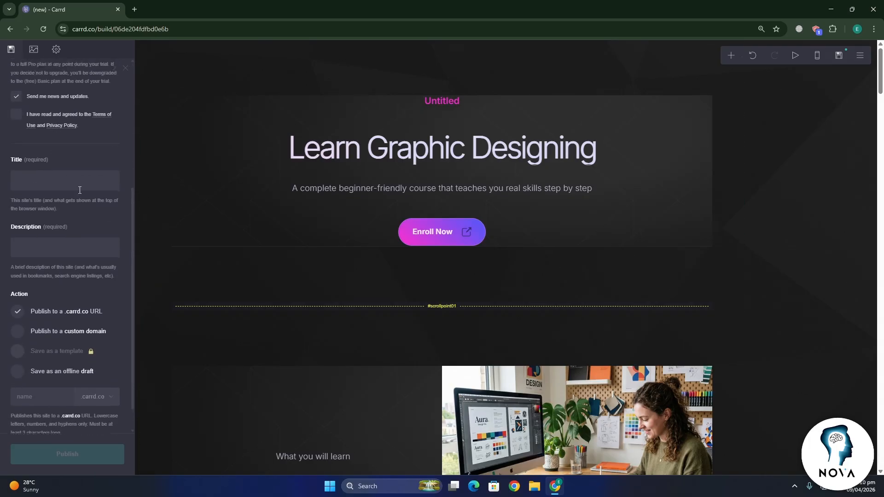
scroll(74, 175, "up", 5)
scroll(34, 203, "down", 5)
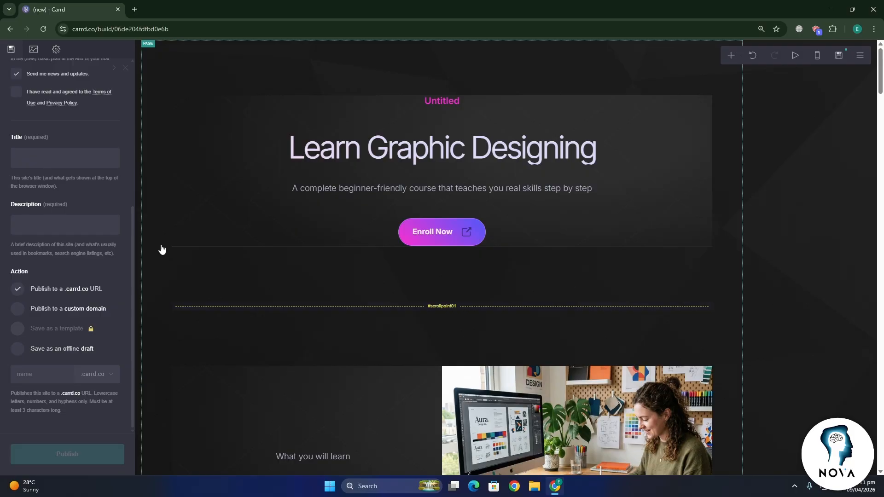
left_click(787, 159)
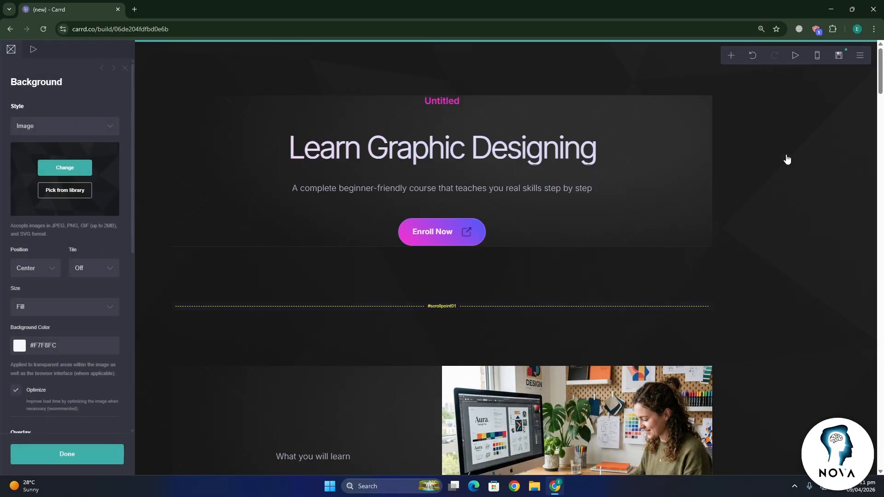
left_click(787, 159)
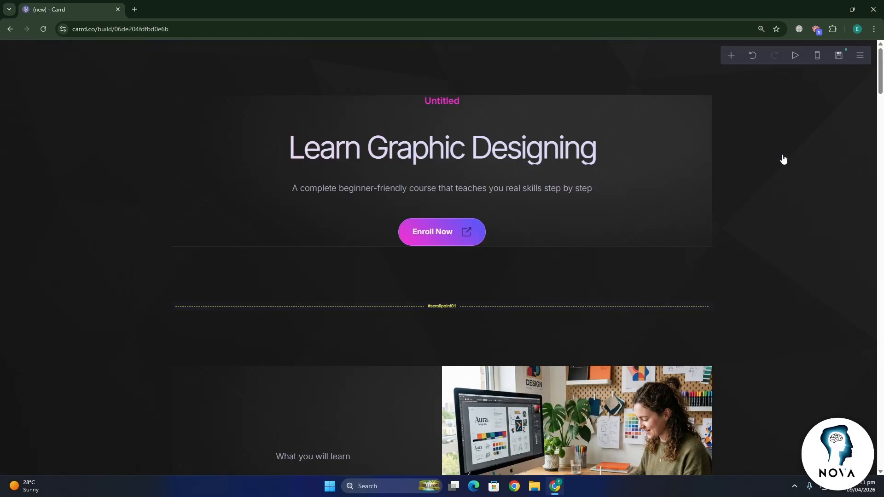